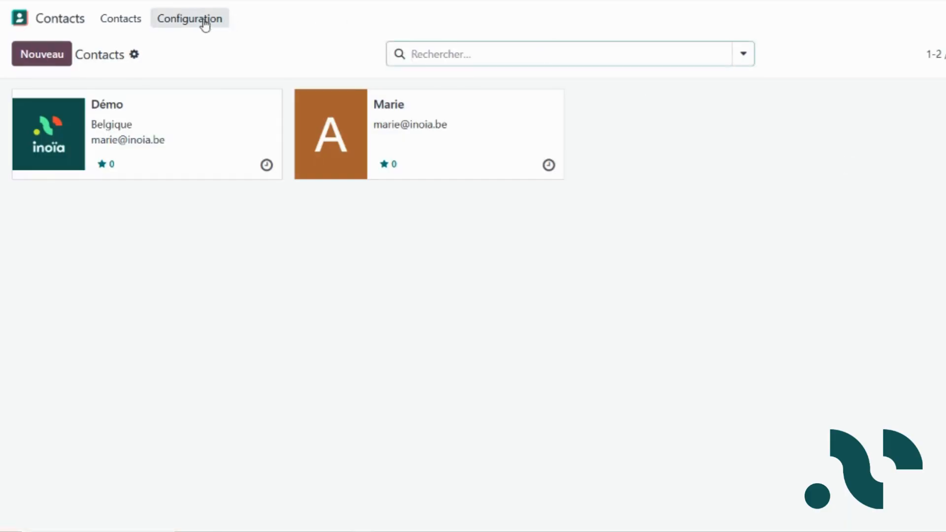
Switch to the CRM and look through its sales options and the leads analysis report
click(203, 19)
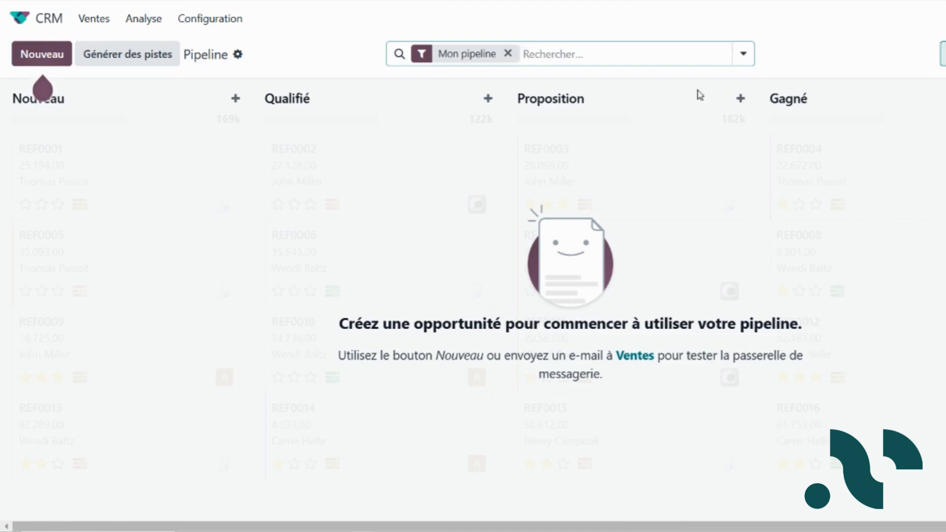
click(104, 24)
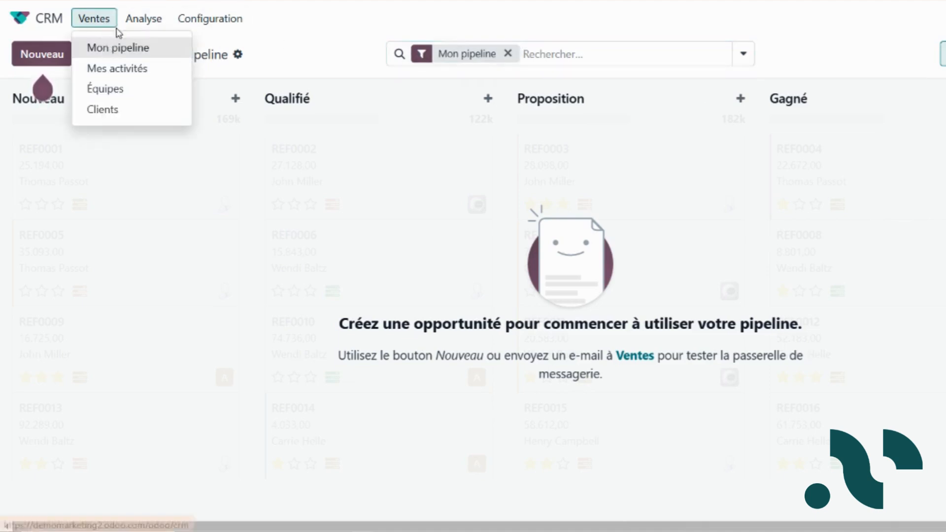
click(129, 21)
click(170, 94)
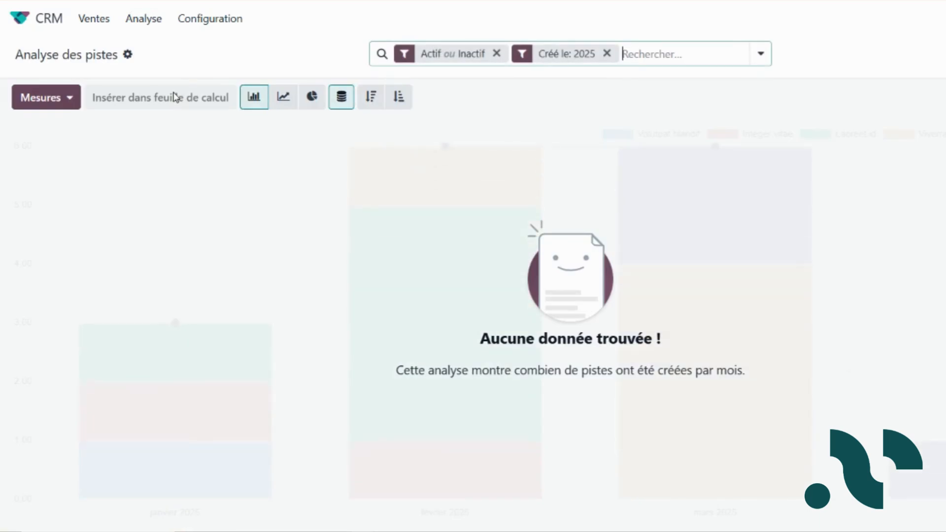
click(262, 297)
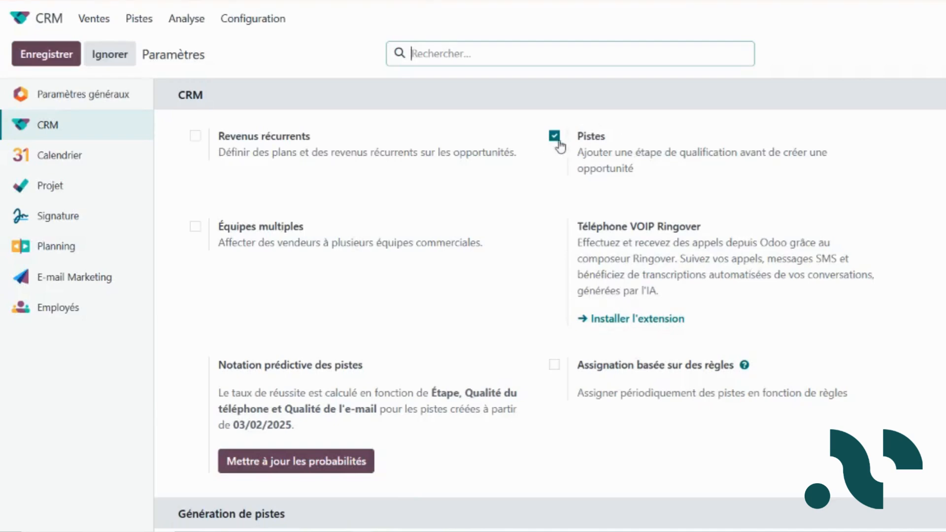
Go to the CRM leads list and look through the contact and company leads
click(100, 23)
click(100, 27)
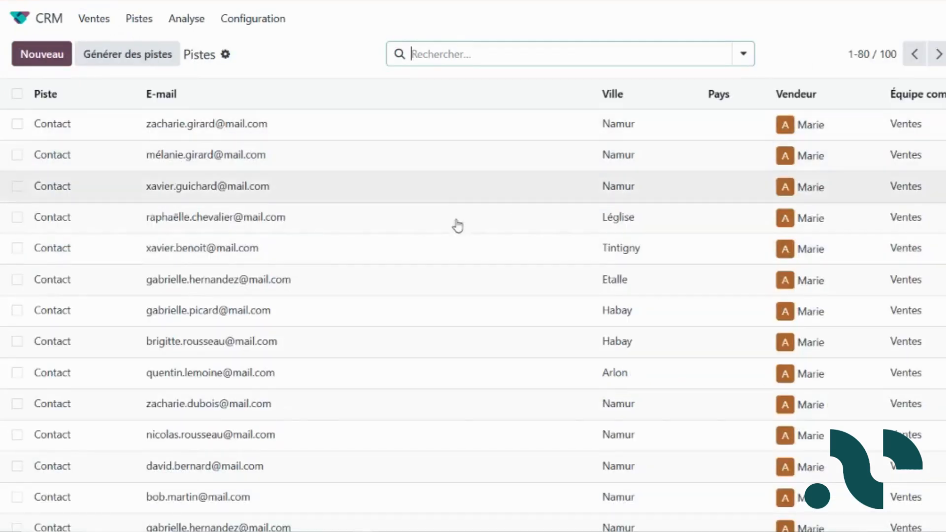
scroll(456, 341, down, 2)
scroll(456, 340, down, 9)
scroll(454, 338, up, 11)
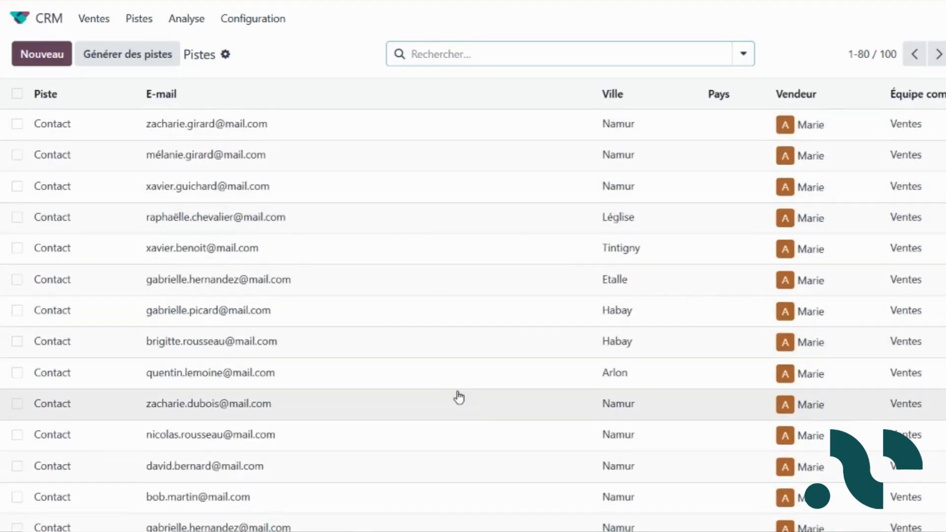
scroll(459, 397, down, 15)
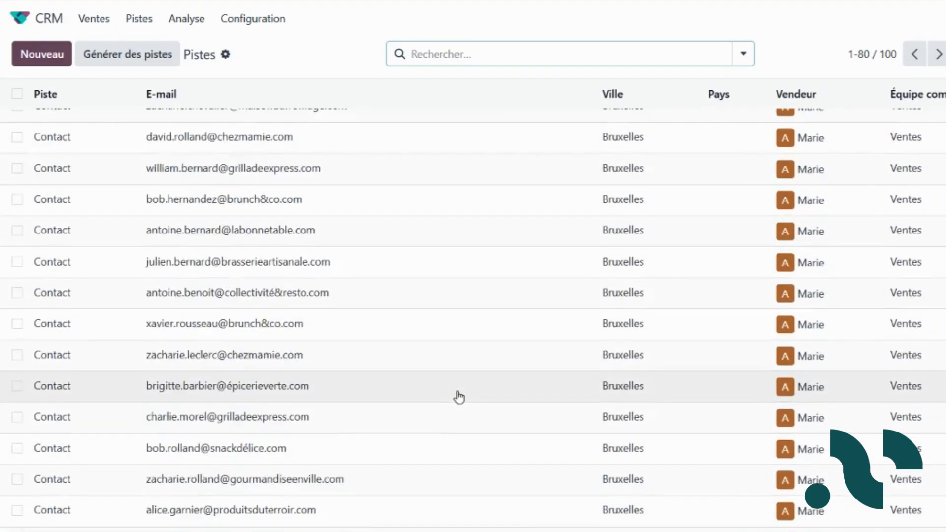
scroll(458, 397, down, 10)
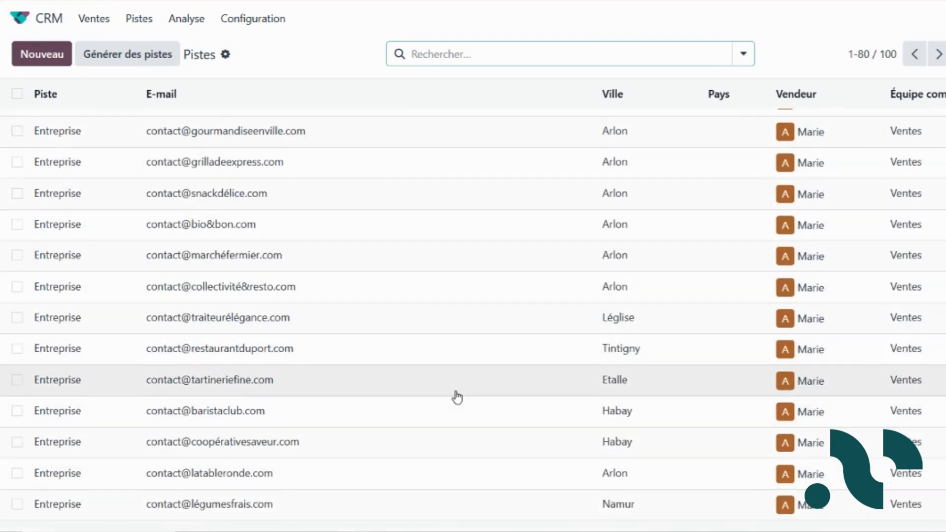
scroll(455, 398, up, 12)
scroll(455, 398, up, 15)
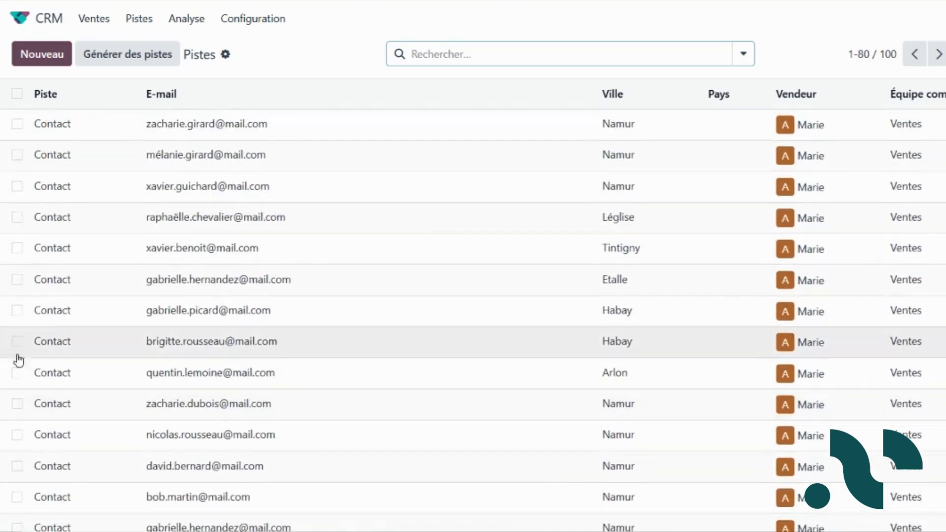
Convert the first lead in the list into an opportunity linked to its existing customer, and review it from the pipeline
click(163, 125)
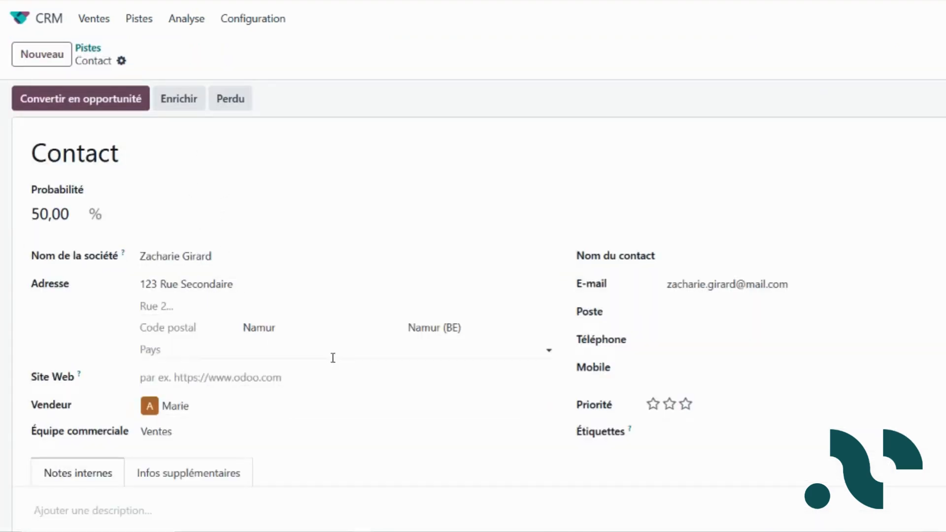
scroll(331, 357, down, 2)
scroll(332, 357, up, 2)
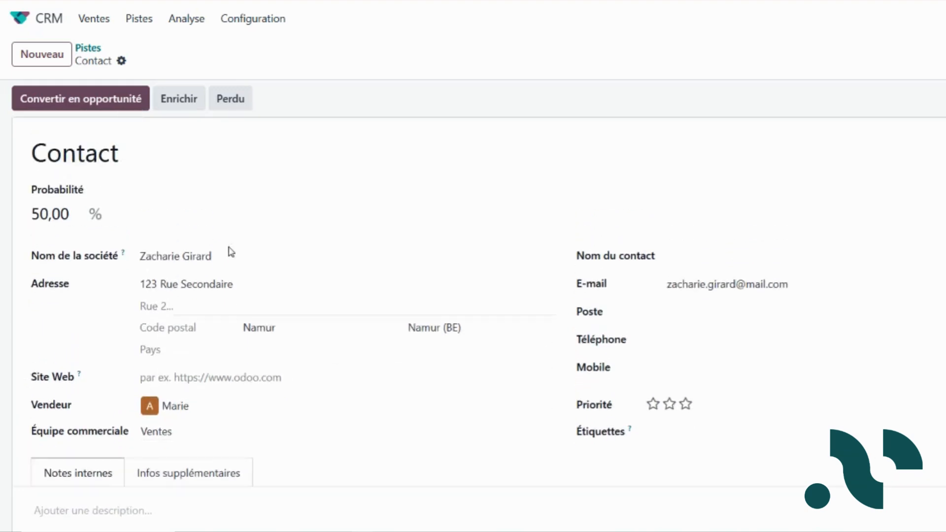
click(121, 109)
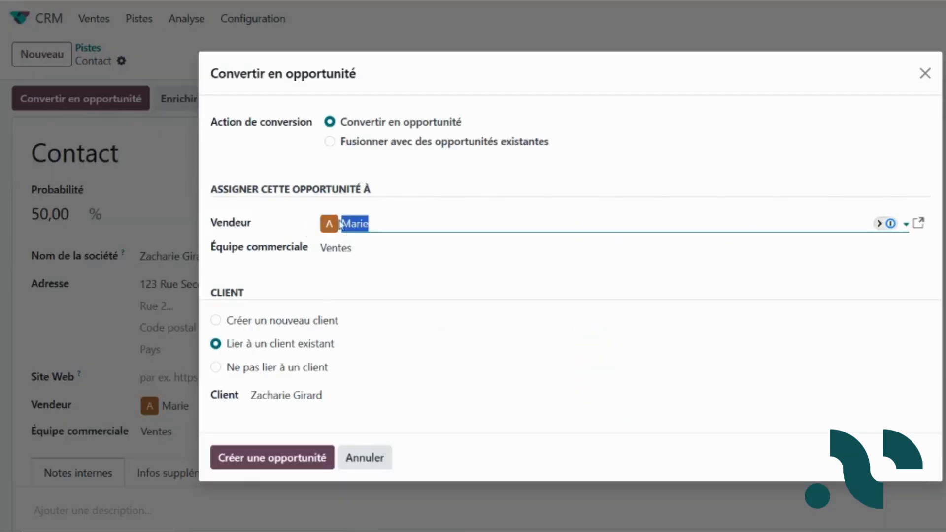
click(287, 459)
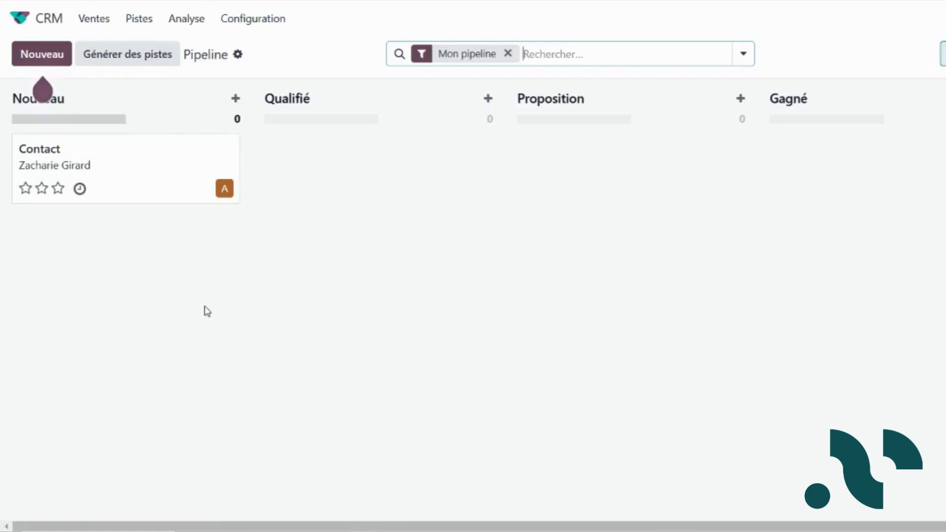
click(187, 181)
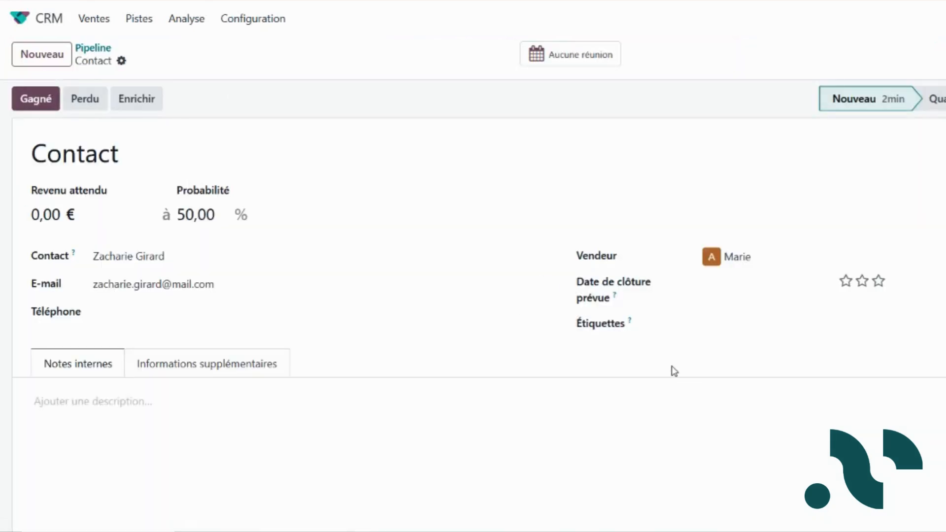
click(97, 47)
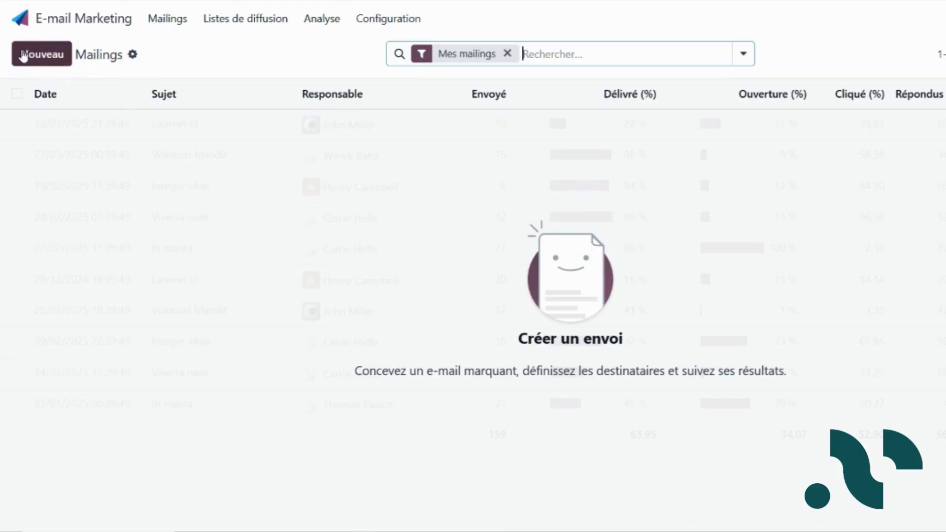
Start a new mailing in E-mail Marketing from the Texte Simple template and review its A/B test and preview text settings
click(23, 55)
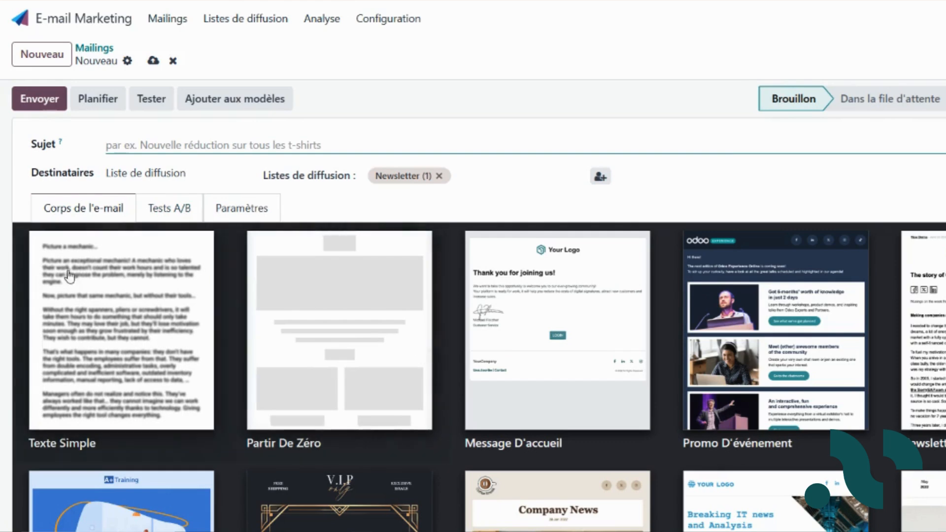
click(186, 320)
click(171, 214)
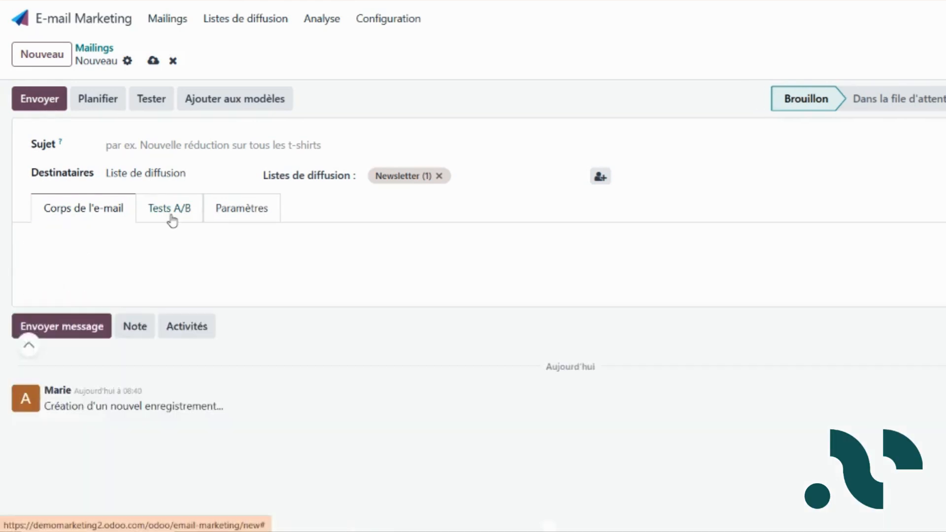
click(242, 217)
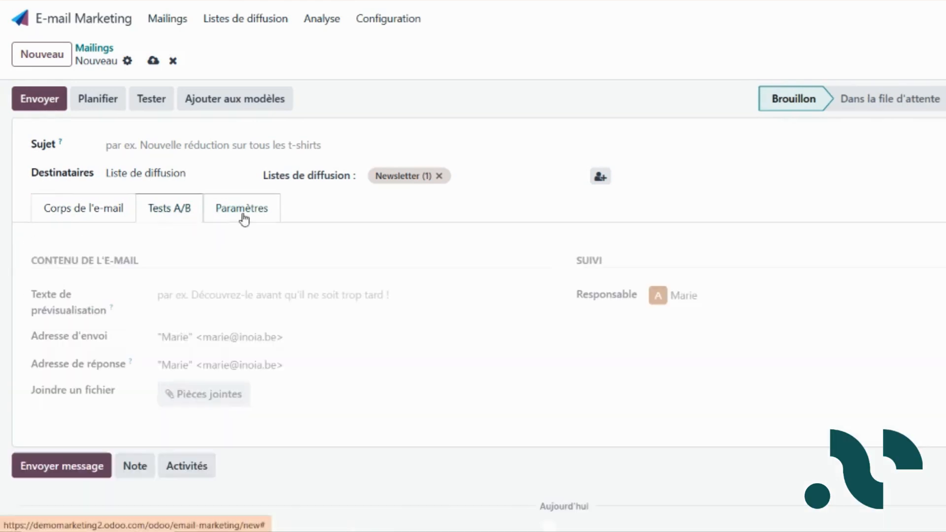
click(228, 294)
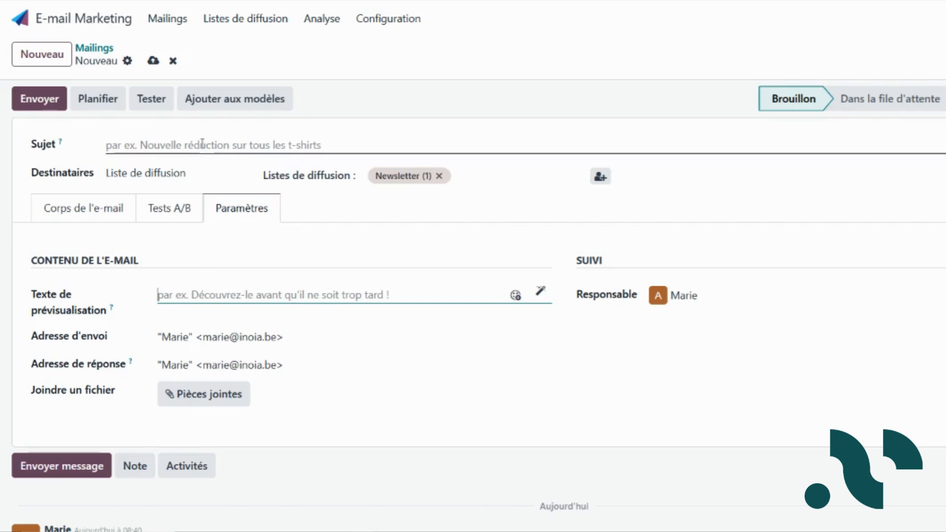
click(225, 297)
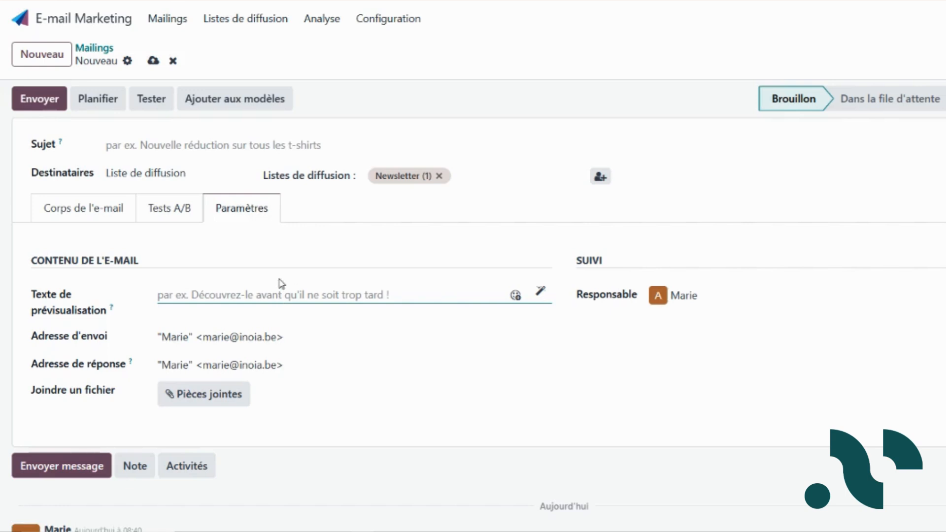
Set the mailing's recipients to Contact de la liste de diffusion
click(95, 211)
click(124, 171)
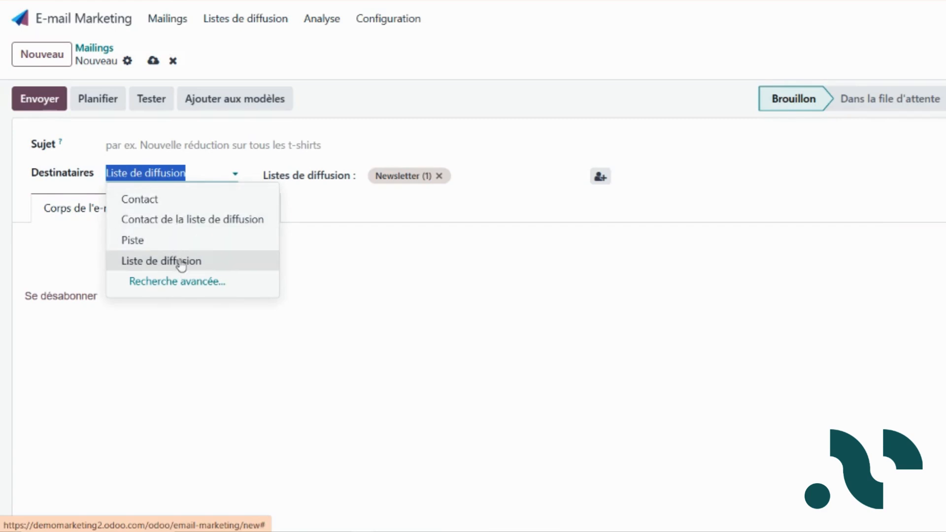
click(189, 221)
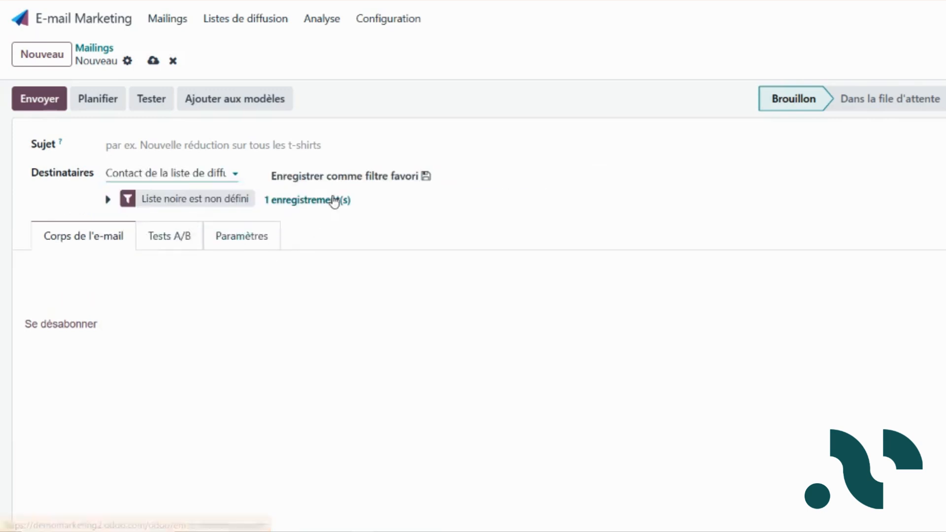
View the Newsletter mailing list record and return to the overview of mailing lists
click(250, 20)
click(254, 46)
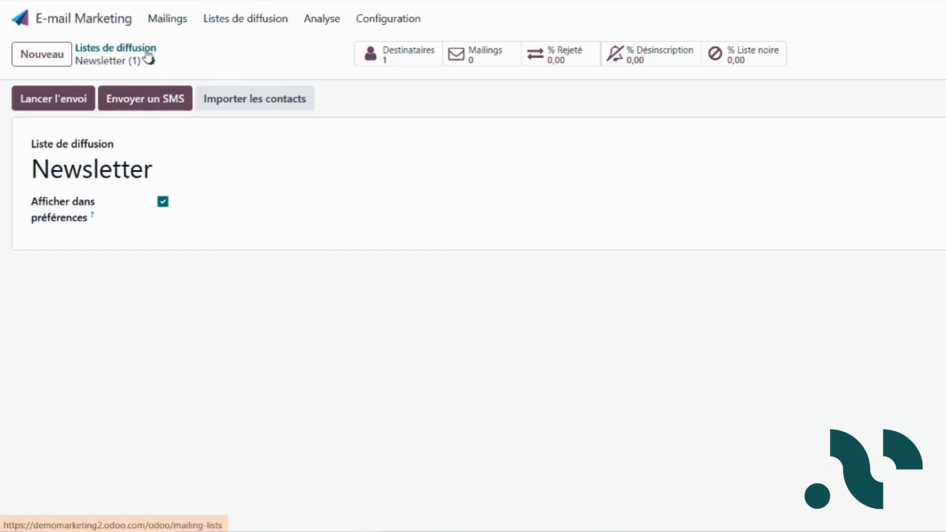
click(148, 49)
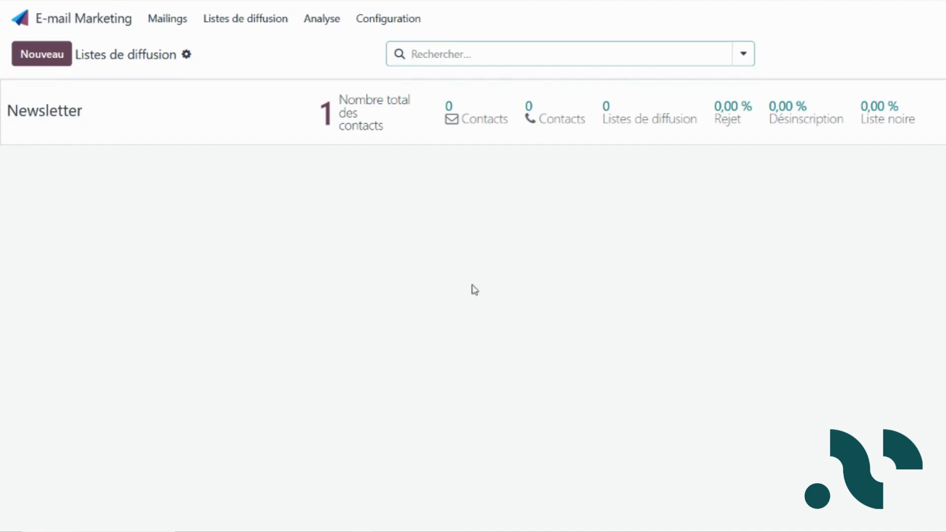
Create another new mailing with its recipients set to Piste
click(180, 27)
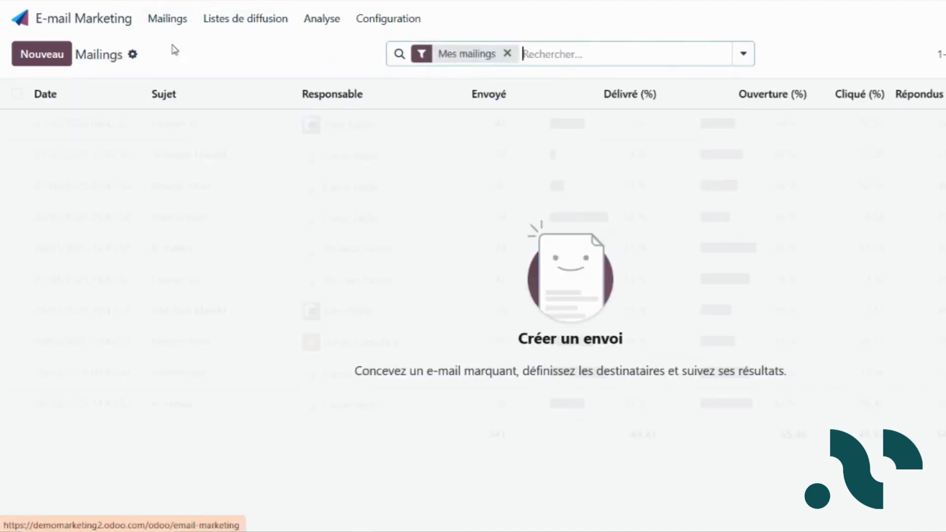
click(43, 52)
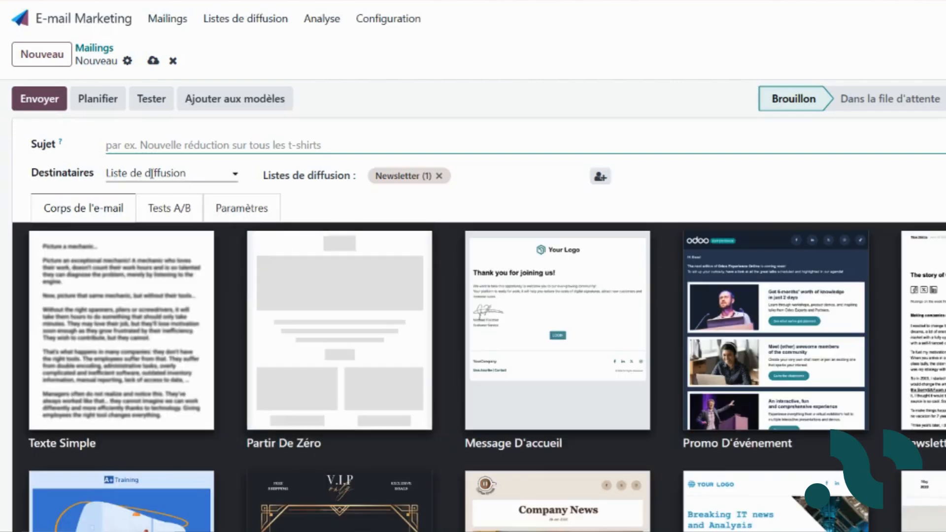
click(151, 174)
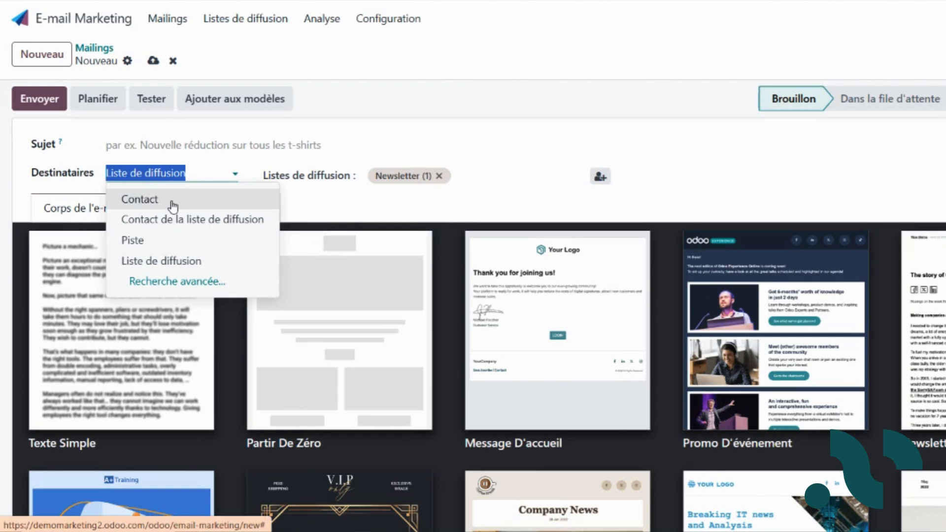
click(169, 241)
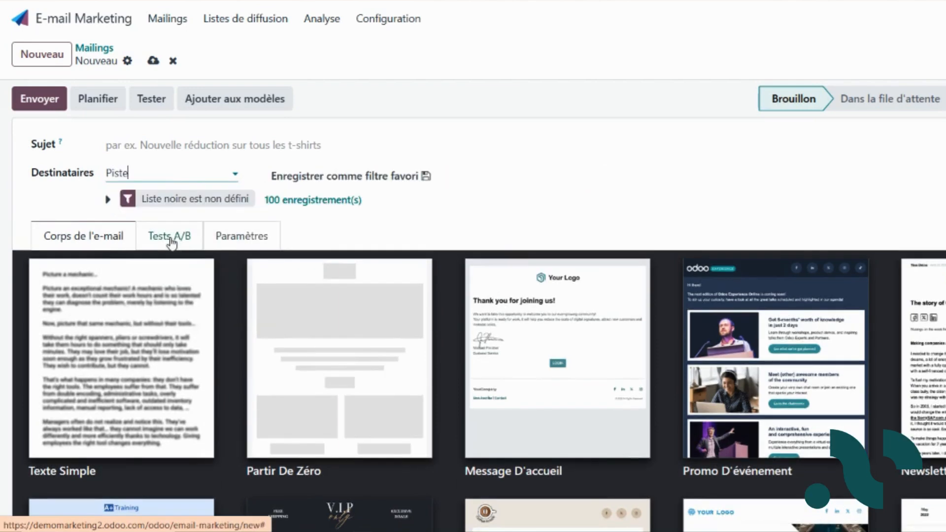
Change the new mailing's recipients to Contact
click(176, 172)
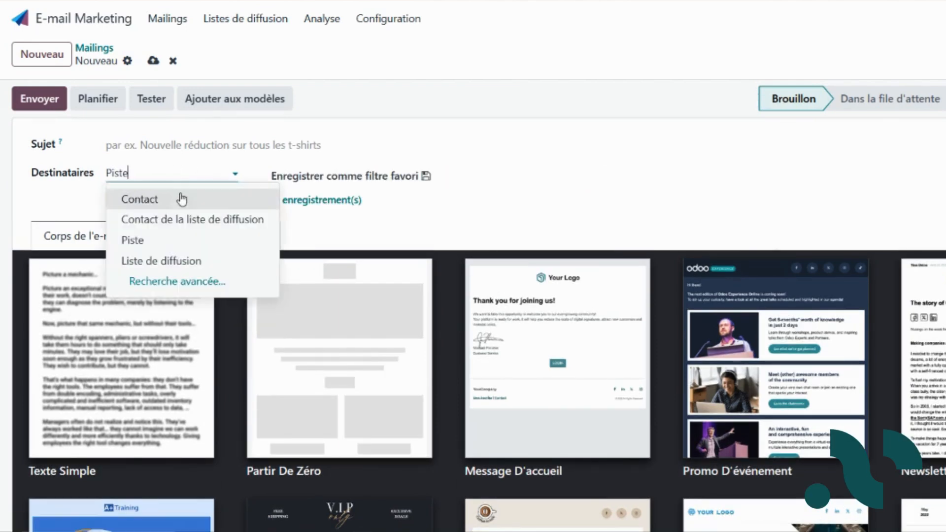
click(182, 198)
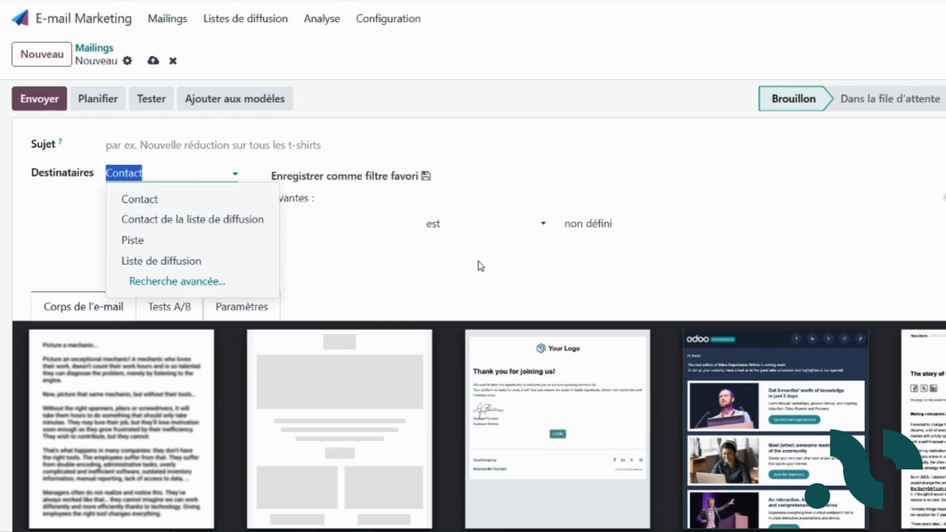
click(483, 266)
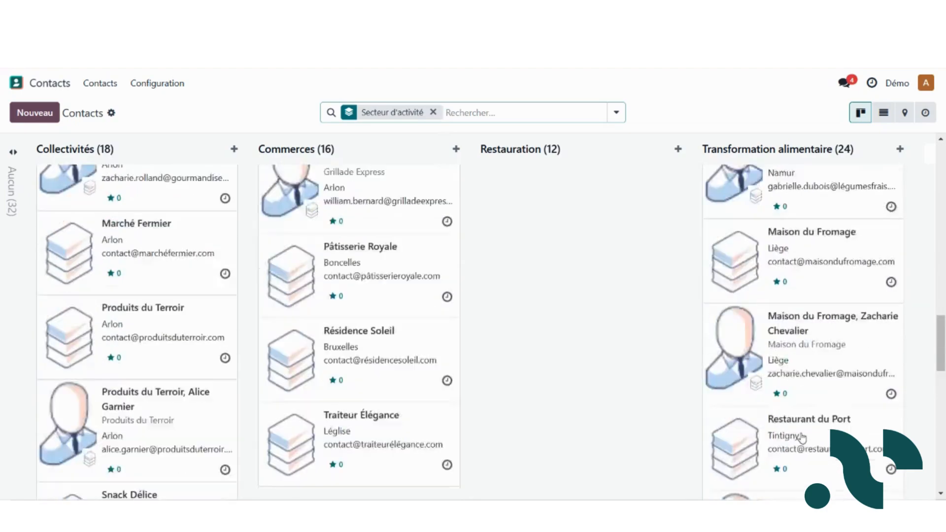
Look through the contacts grouped by Secteur d'activité in the Contacts app
scroll(803, 436, up, 15)
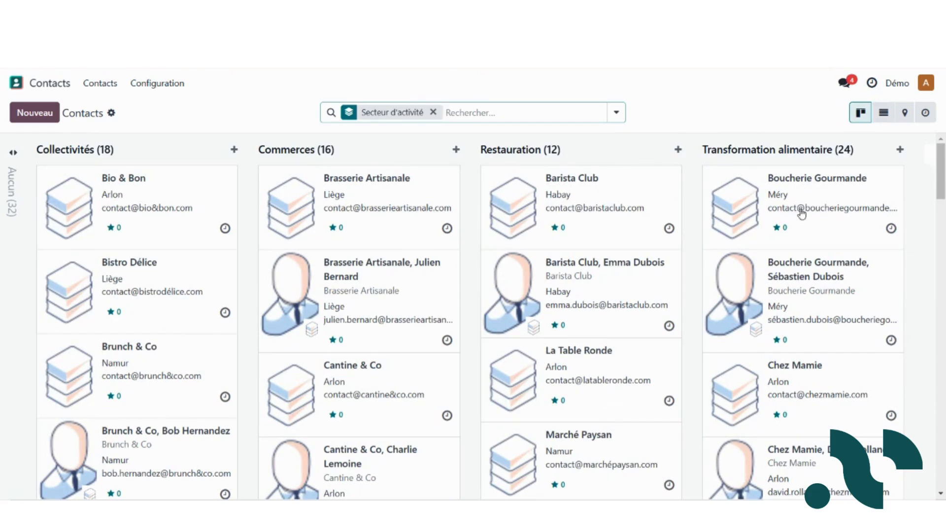
scroll(803, 436, down, 5)
scroll(803, 436, up, 5)
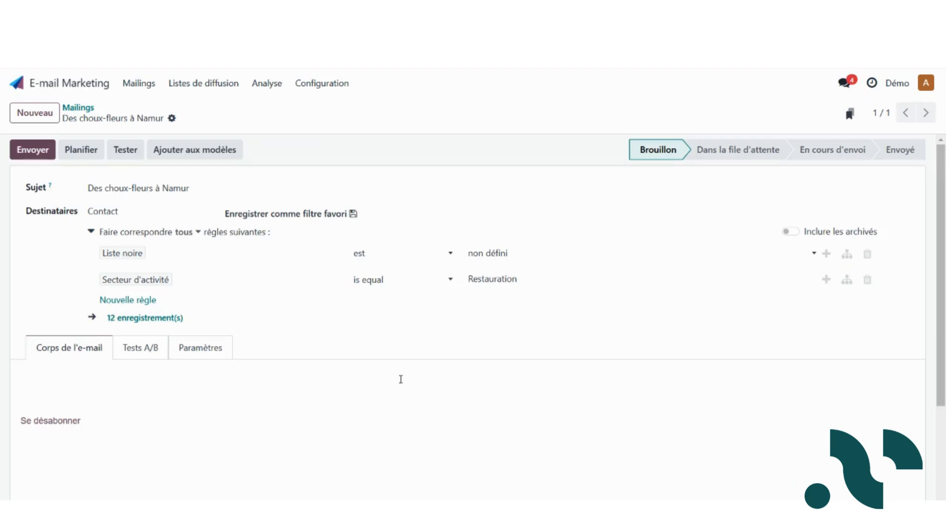
Replace the sector rule with an "au moins un" rule group whose first rule is Secteur d'activité is equal Restauration
click(848, 280)
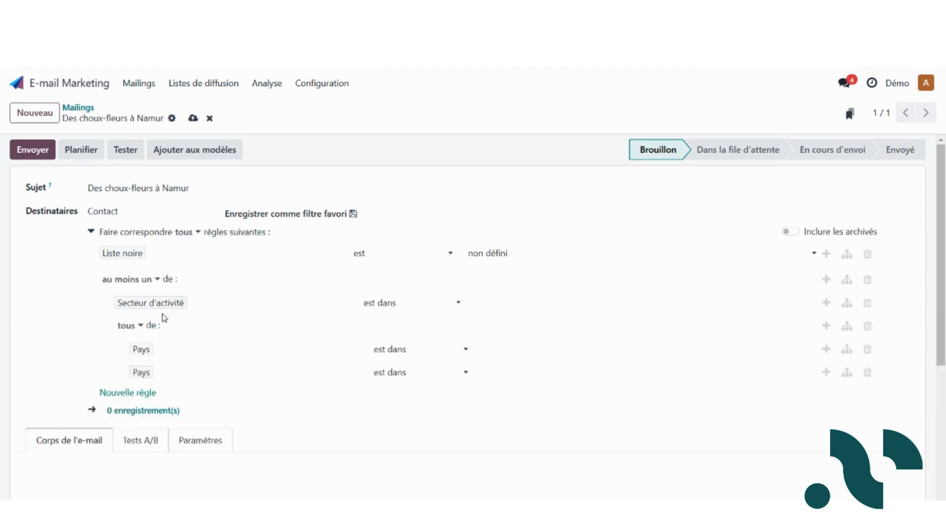
click(451, 302)
click(408, 143)
click(520, 302)
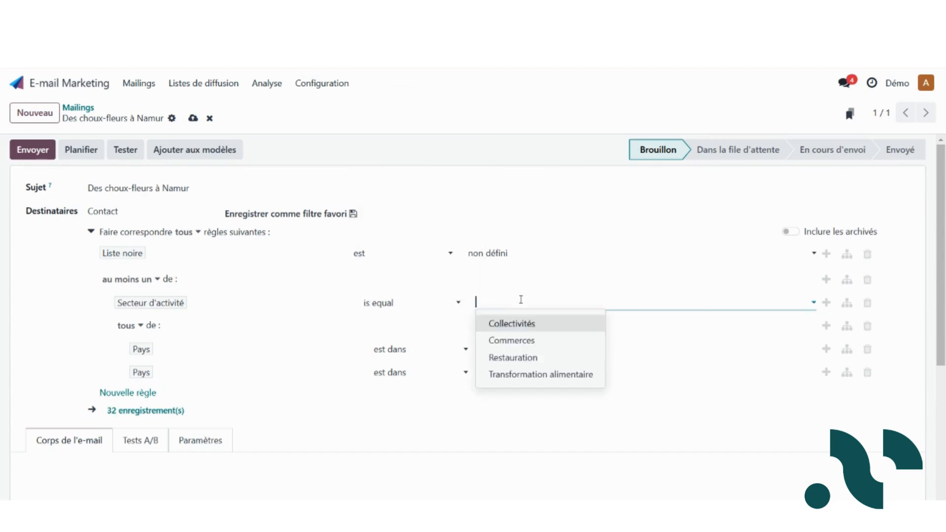
click(531, 358)
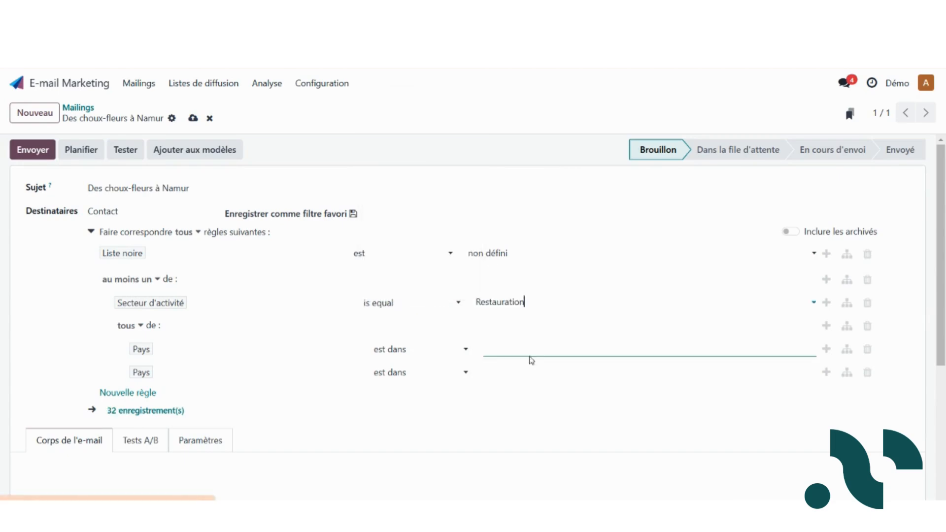
Set the first rule of the nested "tous" group to Secteur d'activité is equal Transformation alimentaire
click(218, 352)
click(48, 335)
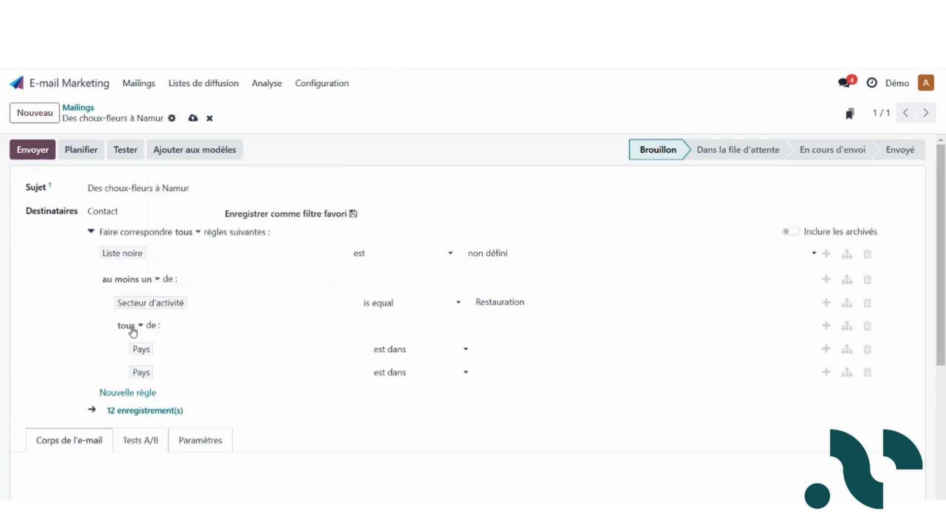
click(183, 356)
text(tran)
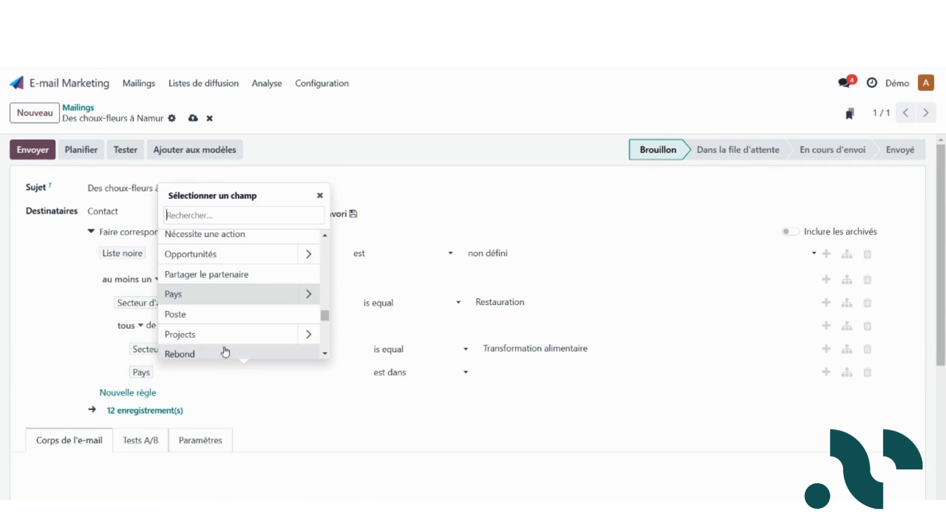
Set the second rule of the nested "tous" group to État is equal Namur (BE)
scroll(226, 353, down, 10)
scroll(225, 351, down, 5)
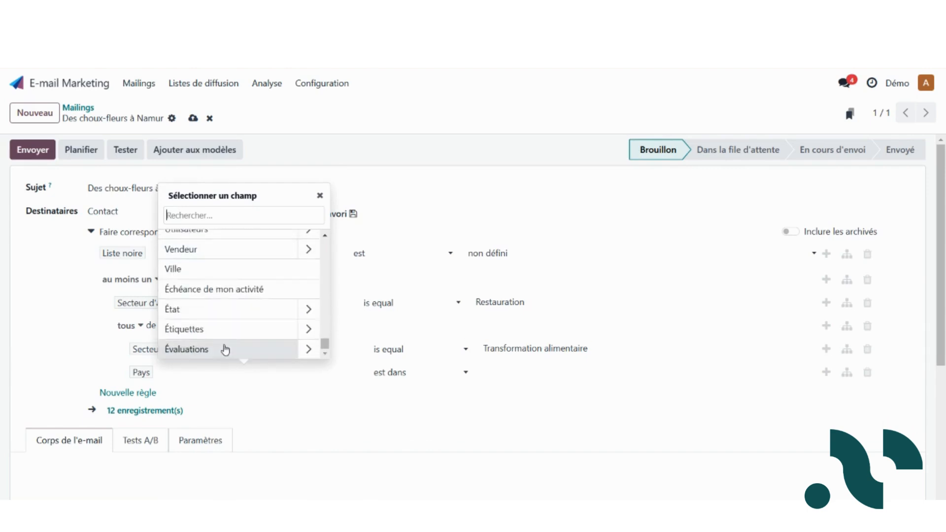
click(190, 311)
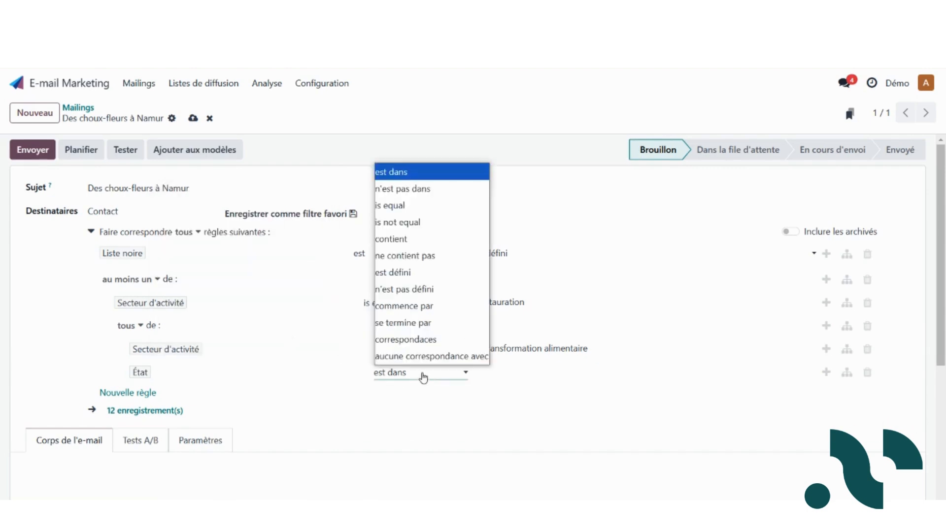
click(424, 377)
click(403, 206)
click(513, 372)
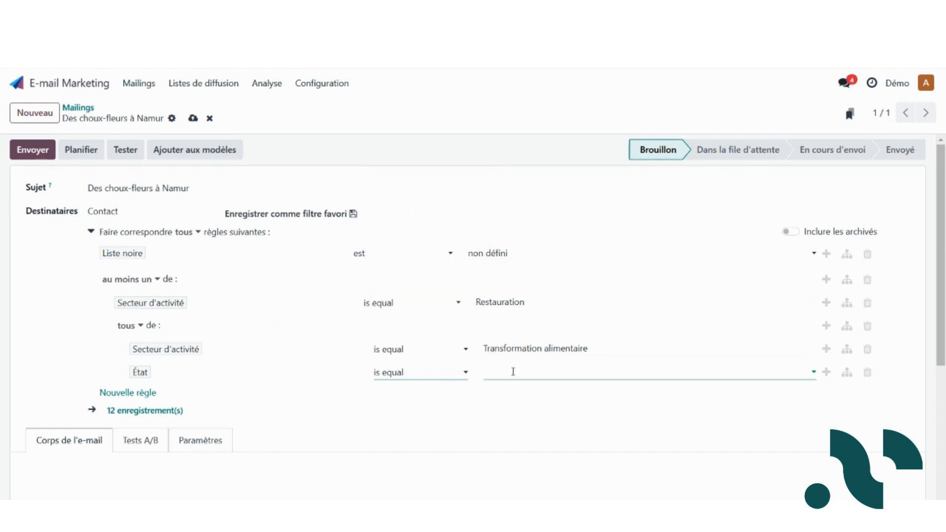
text(nam)
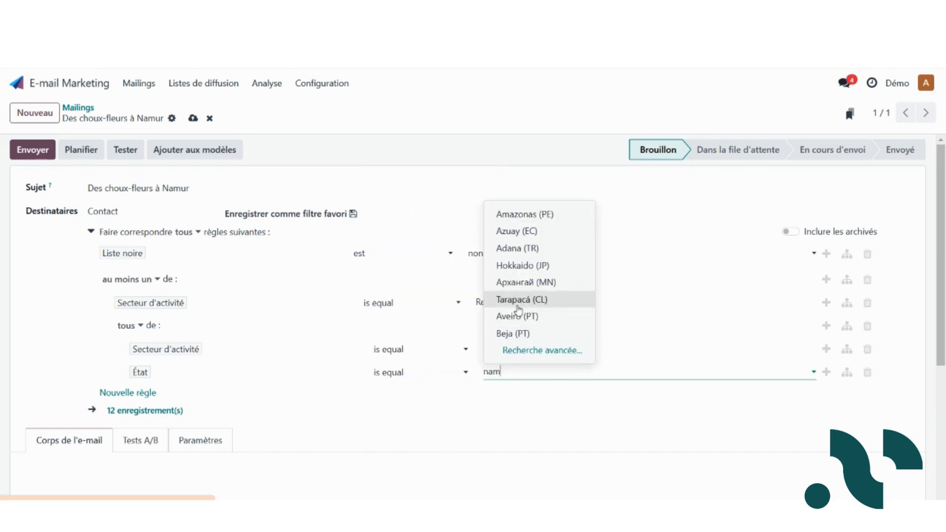
text(ur)
click(516, 349)
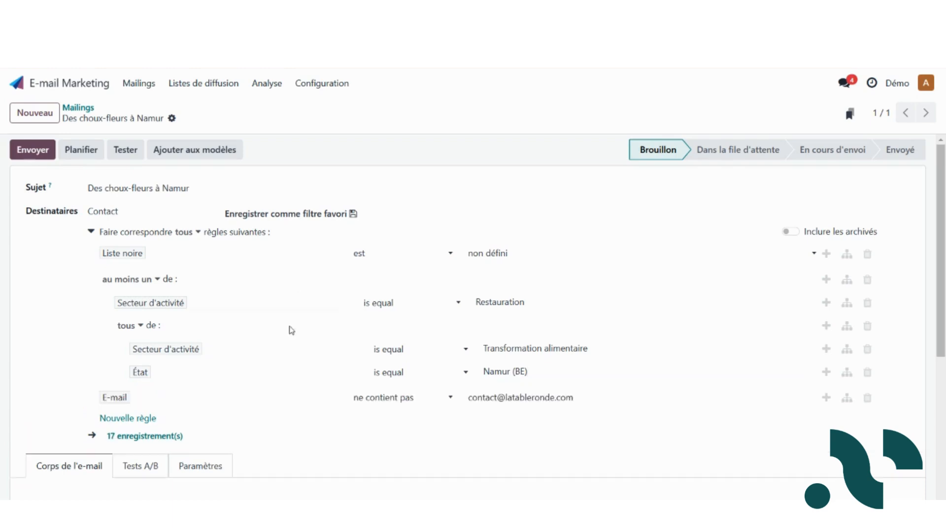
Save the recipient rules as a favourite filter named "Restaurants + transfo Namur"
click(334, 215)
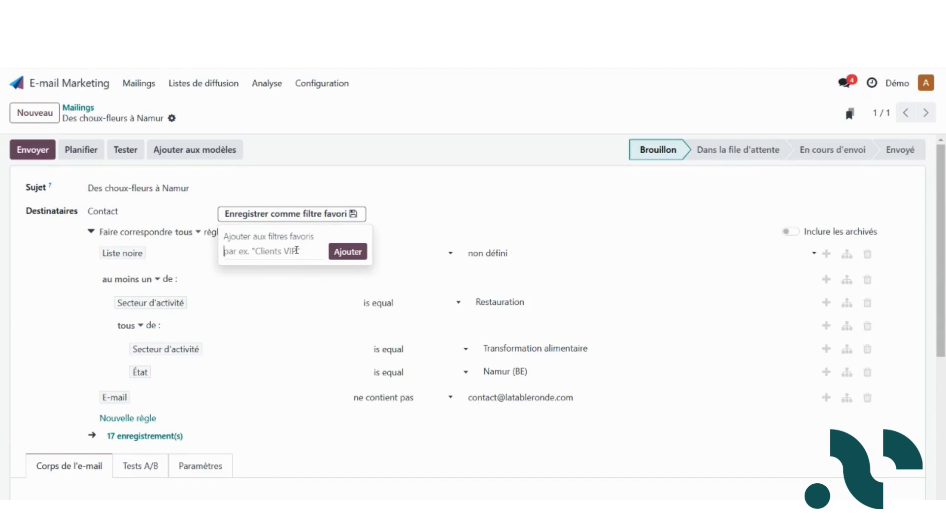
text(Restaurants + transfo )
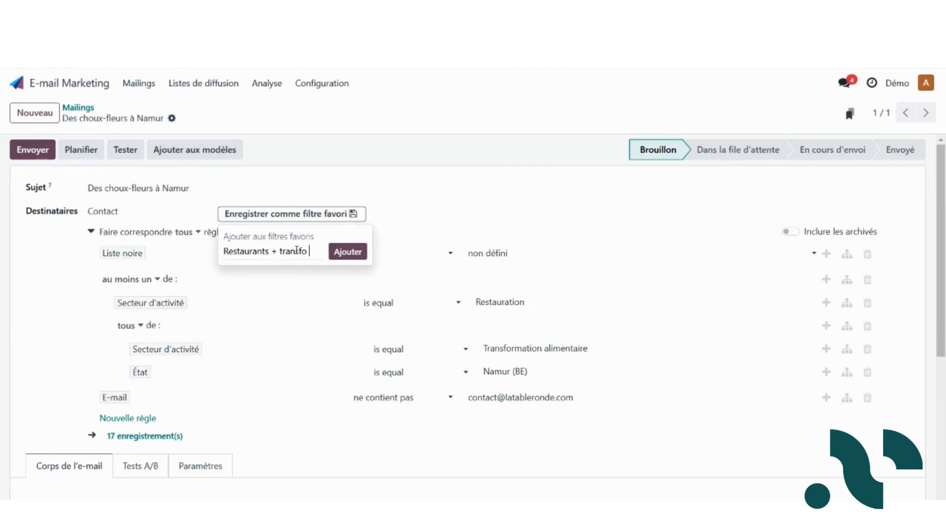
text(Namur)
click(339, 257)
click(440, 187)
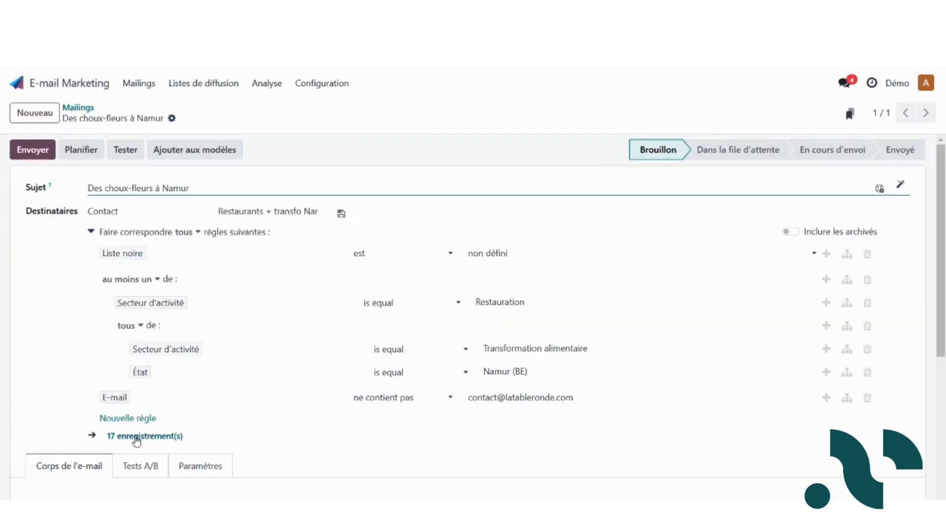
Duplicate the Namur mailing and change the copy's subject to "Des choux-fleurs à Liège"
click(173, 119)
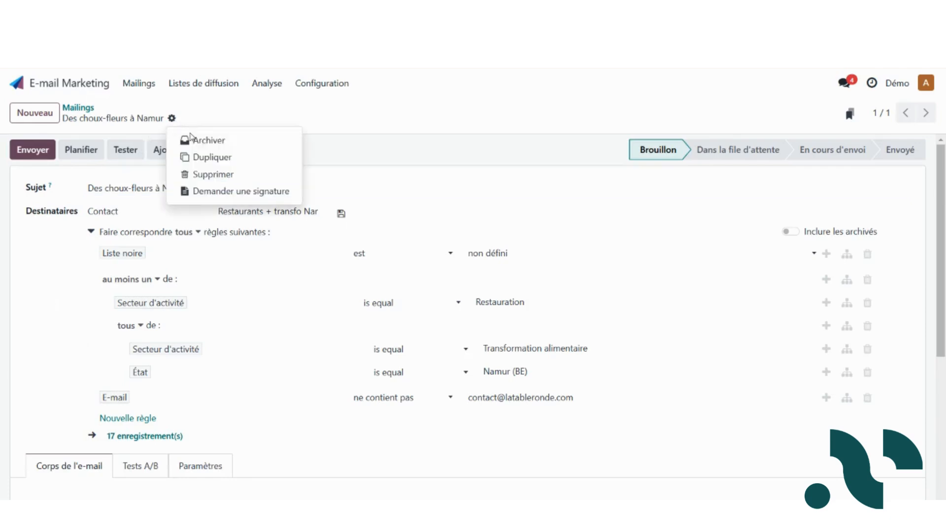
click(211, 156)
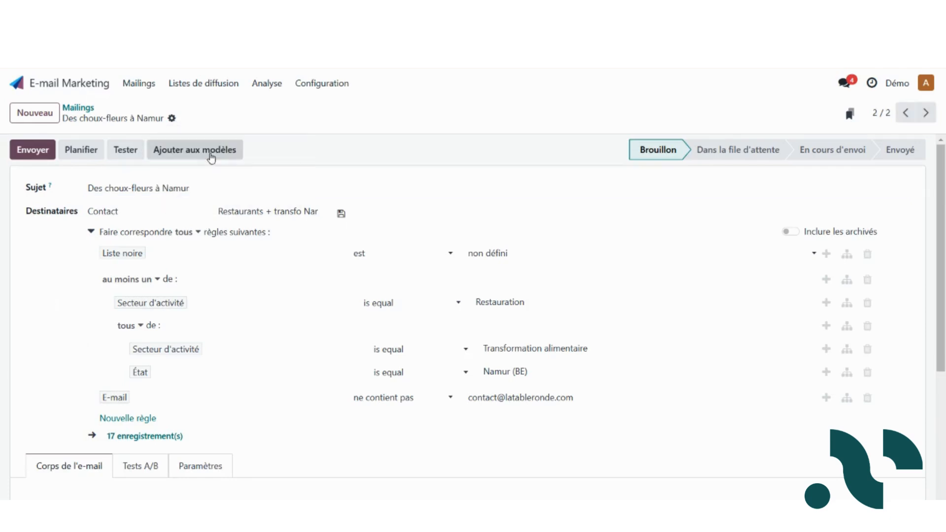
double_click(187, 189)
text(Liège)
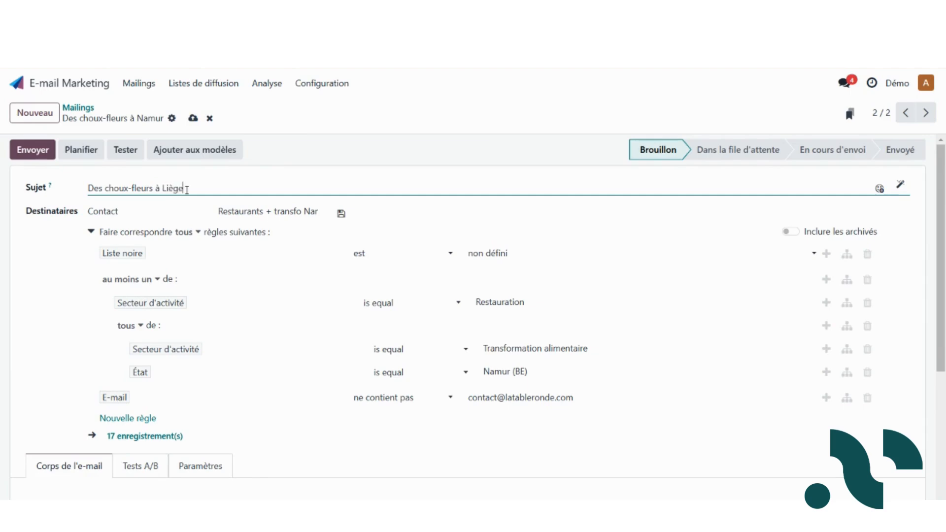
Set the État rule of the duplicated mailing to Liège (BE), save it and return to the mailings overview
click(236, 209)
click(513, 373)
key(BackSpace)
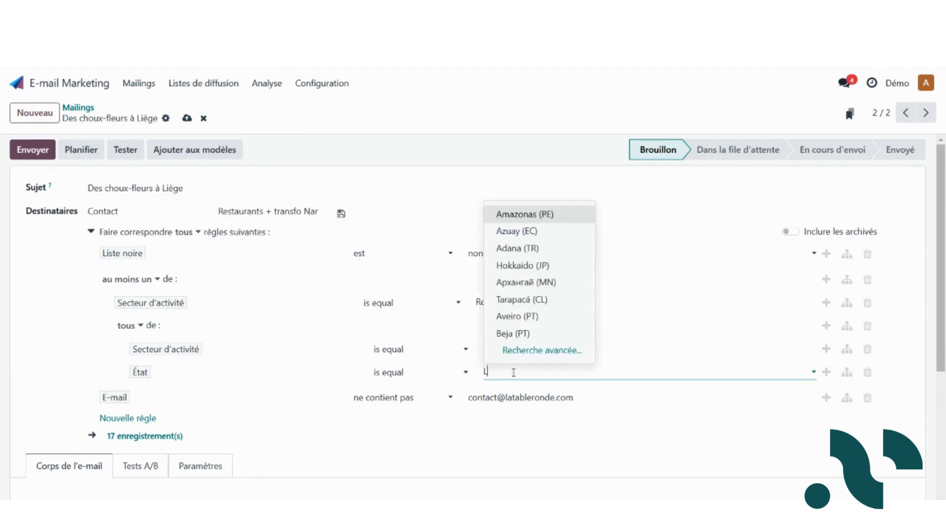
text(Liège)
key(Return)
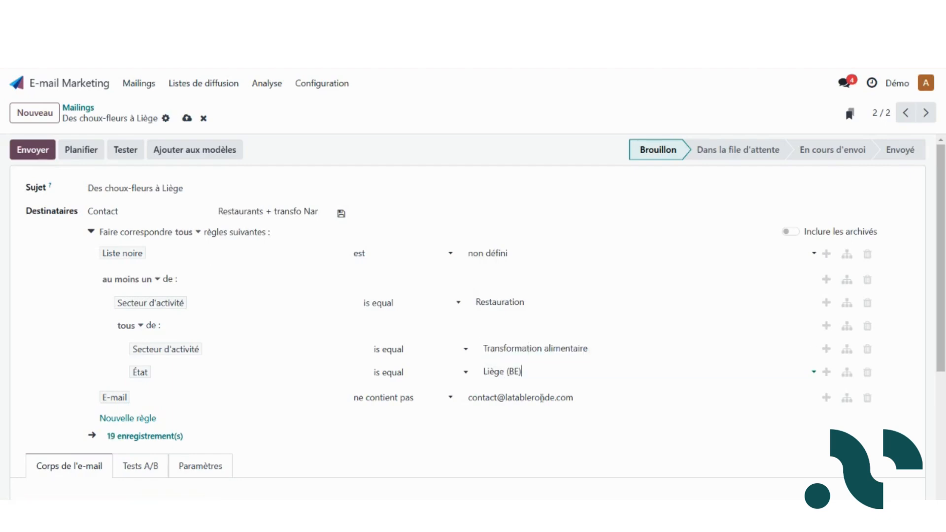
click(187, 119)
click(75, 108)
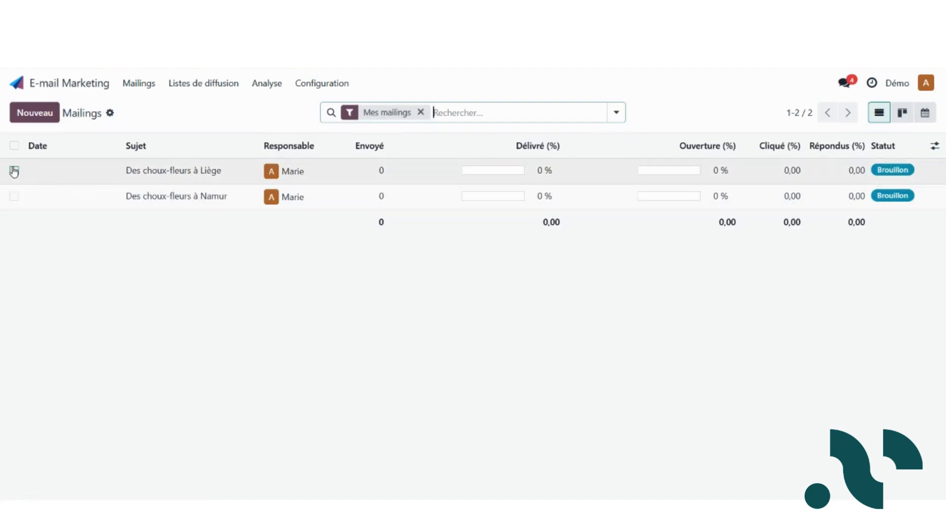
Review the recipient filter and matching records of the "Des choux-fleurs à Liège" mailing, returning to the mailings overview
click(137, 182)
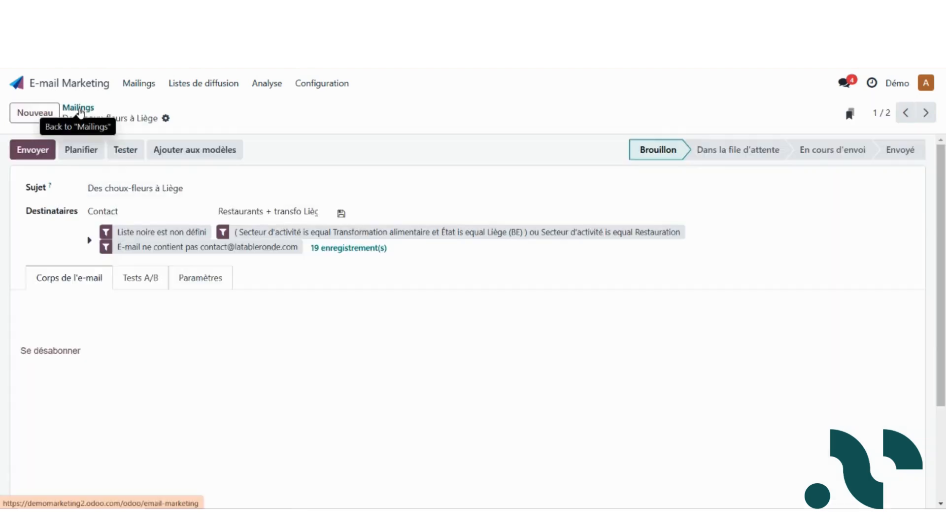
click(79, 110)
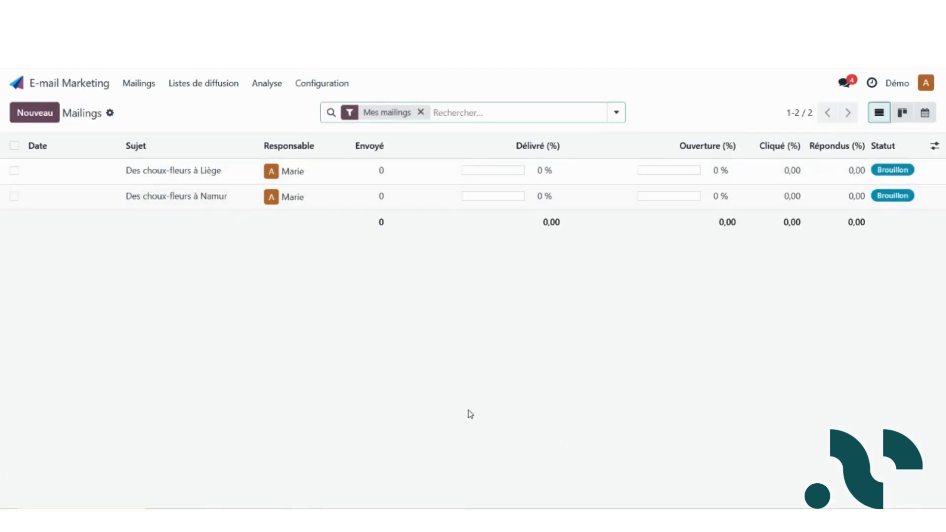
click(173, 173)
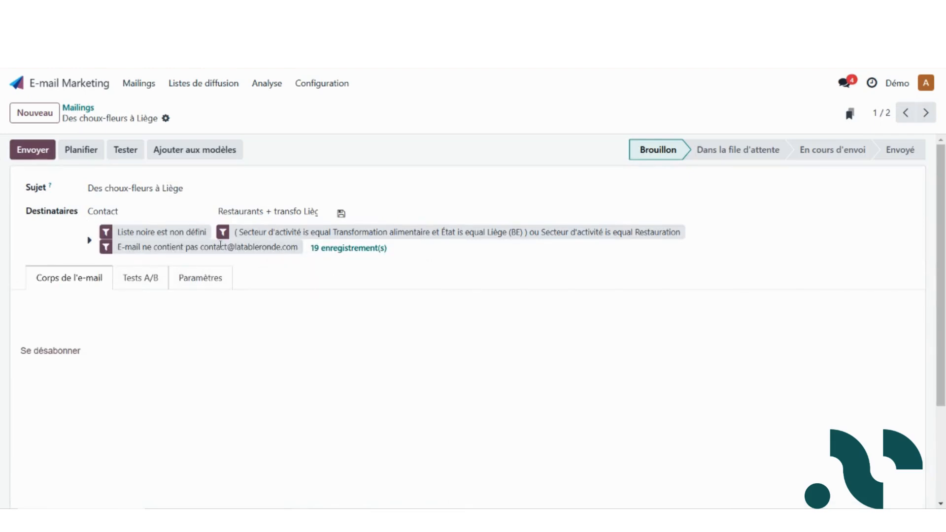
click(333, 249)
click(767, 104)
click(78, 108)
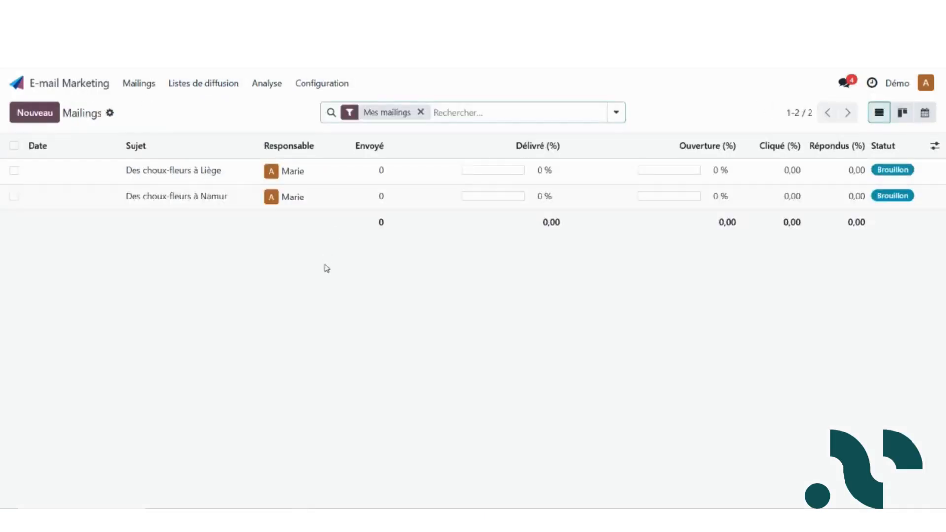
Create a new mailing from the Promo D'événement template with Piste as recipients, and view the matching records
click(50, 120)
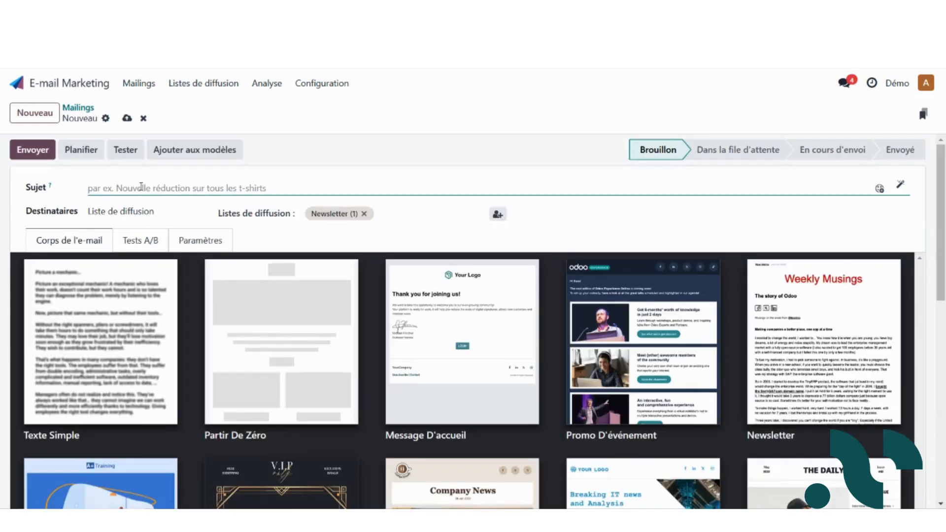
click(584, 357)
click(118, 211)
click(141, 268)
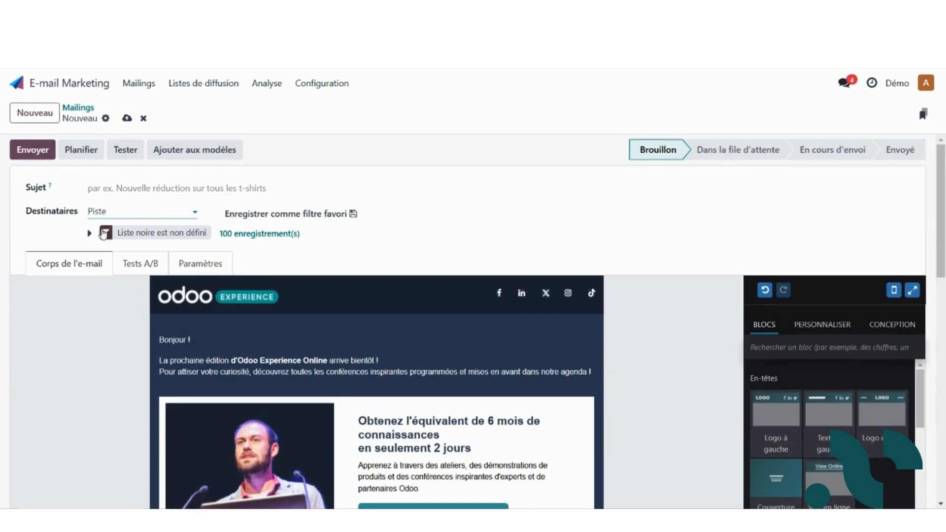
click(261, 242)
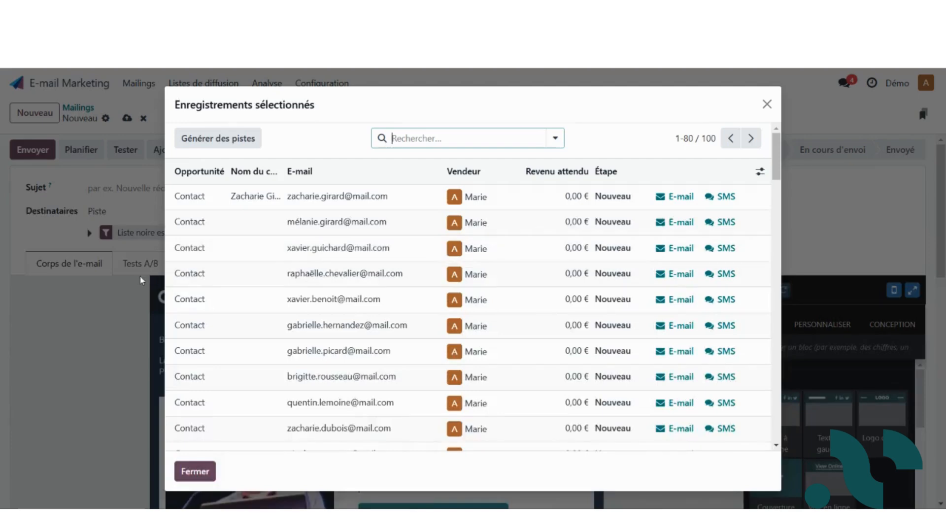
click(766, 104)
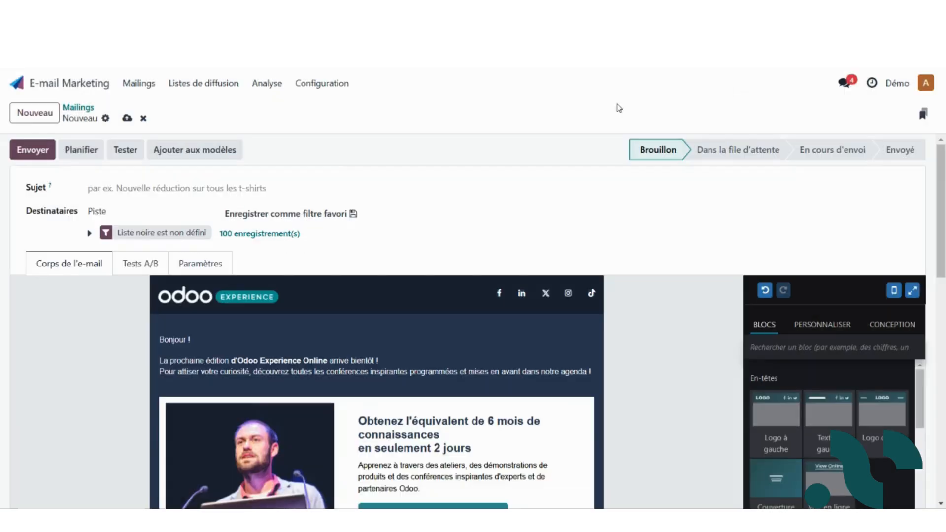
Add a recipient rule to the new mailing that matches Étiquettes is equal Restauration
click(89, 234)
click(147, 275)
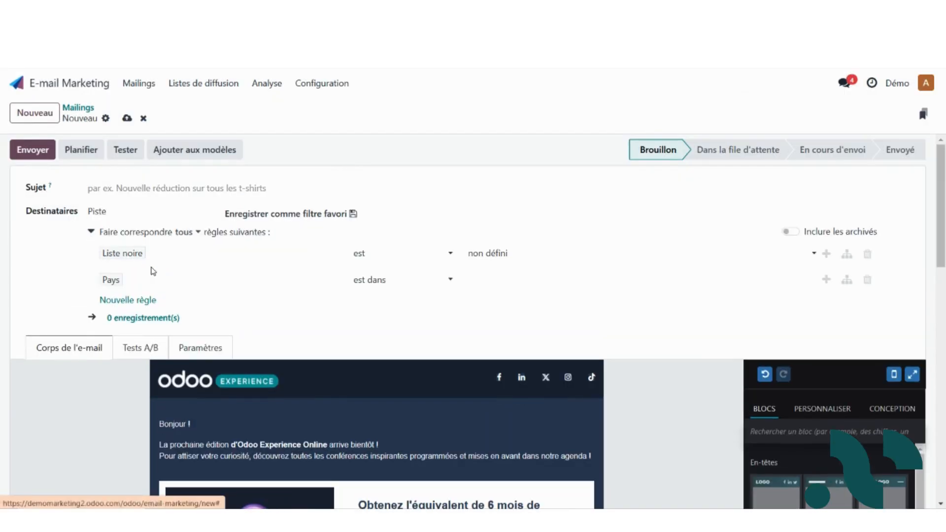
click(163, 282)
text(ét)
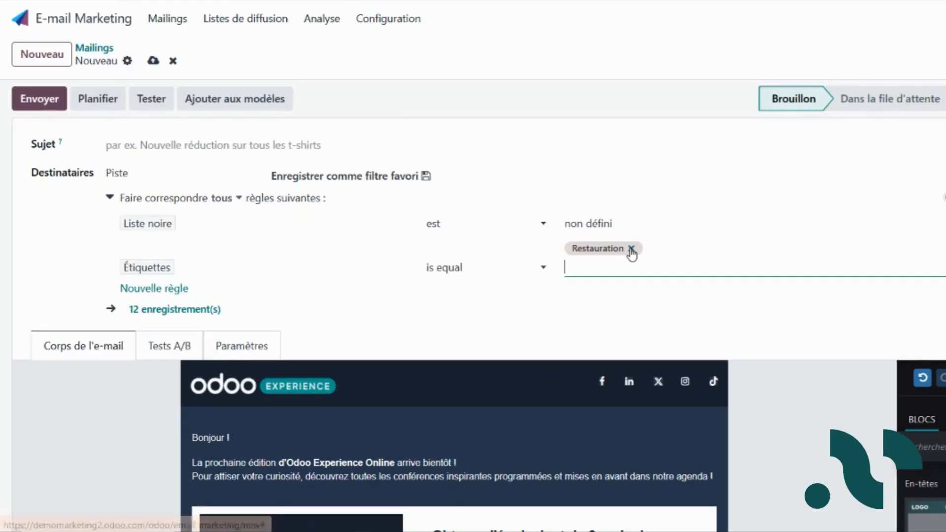
Replace the Restauration tag in the Étiquettes rule with Transformation alimentaire and Commerces
click(632, 249)
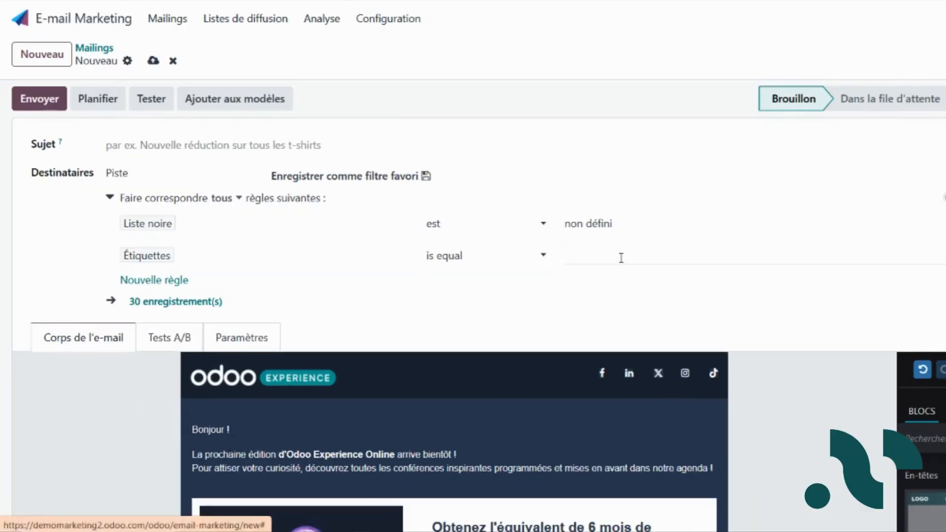
click(619, 255)
click(619, 324)
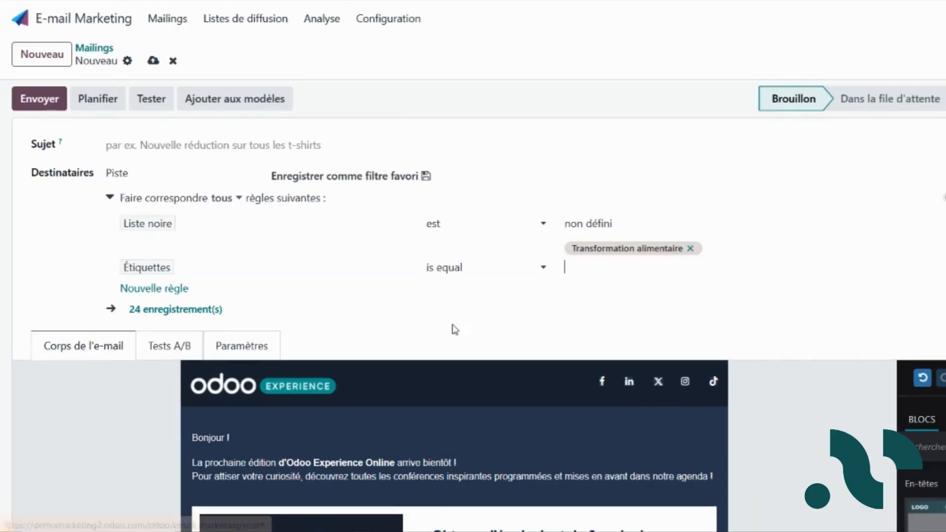
click(623, 264)
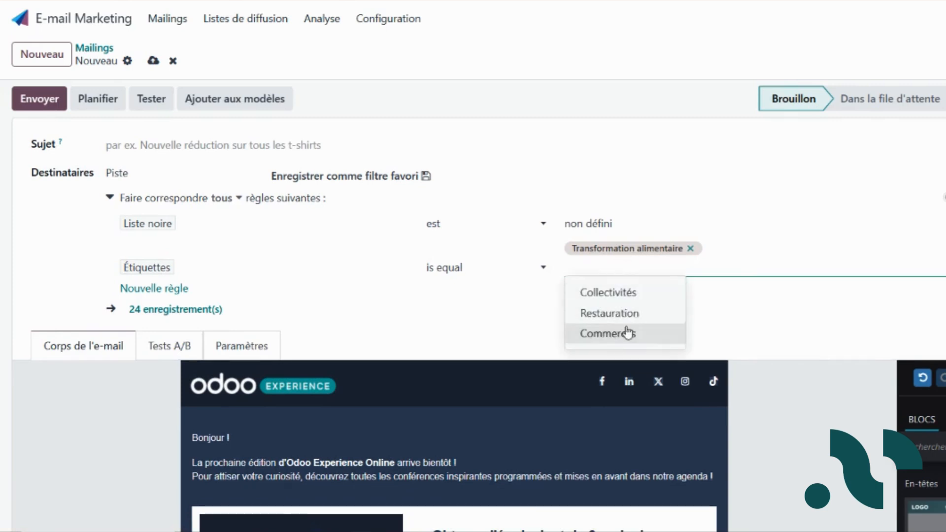
click(627, 333)
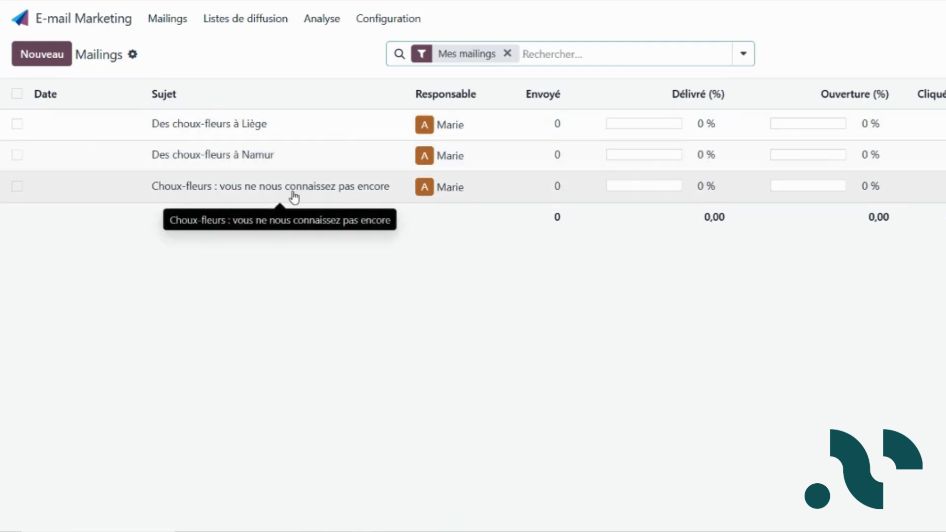
click(389, 19)
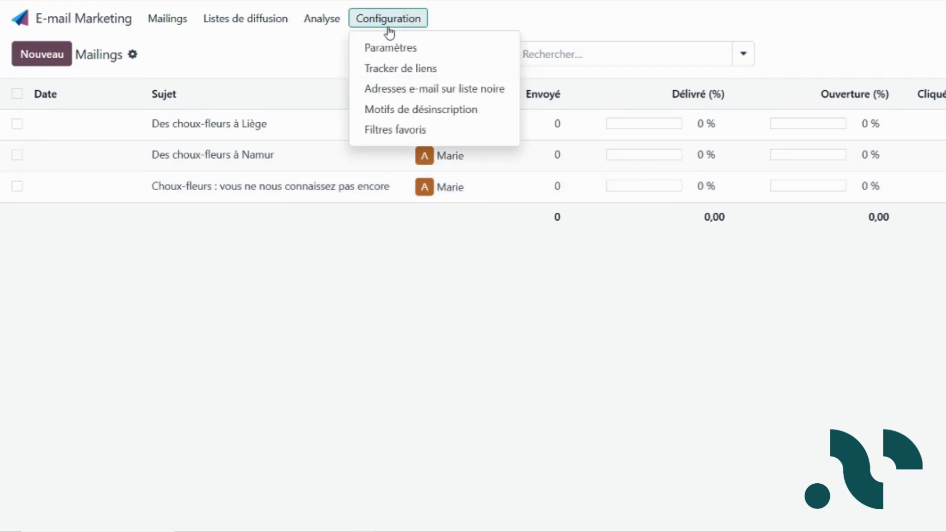
click(319, 21)
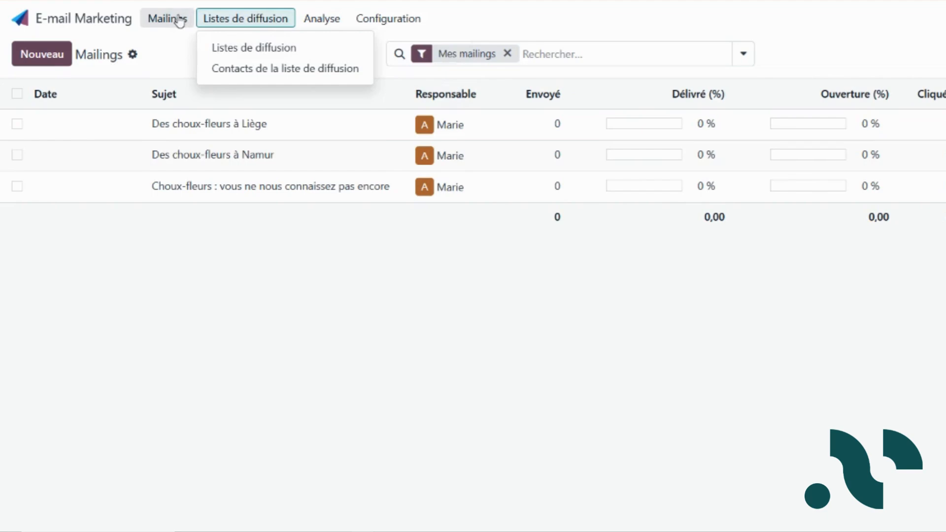
Enable Campagnes d'e-mails in the E-mail Marketing settings and save the configuration
click(548, 337)
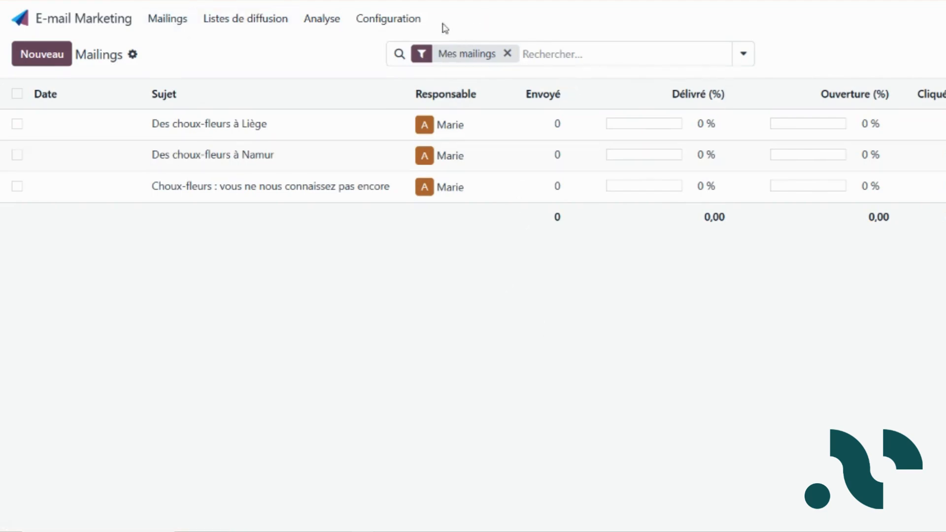
click(393, 22)
click(399, 48)
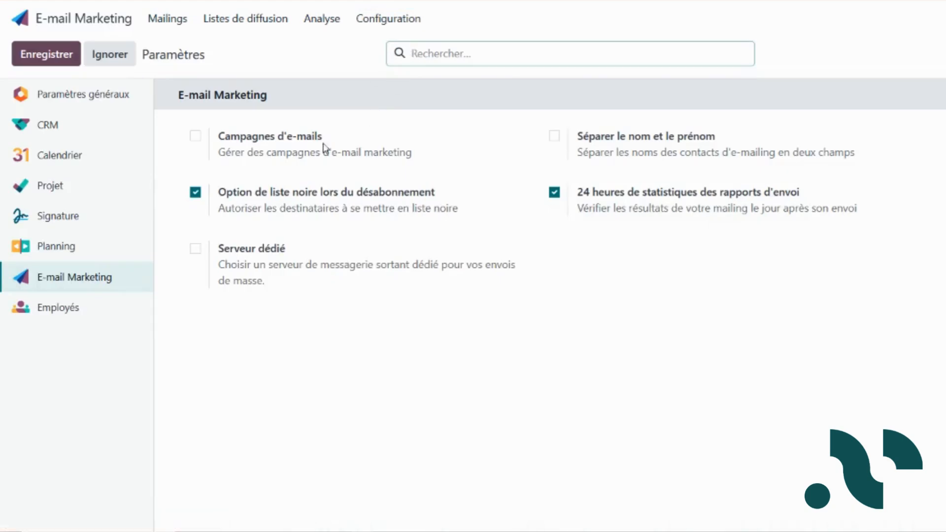
click(196, 136)
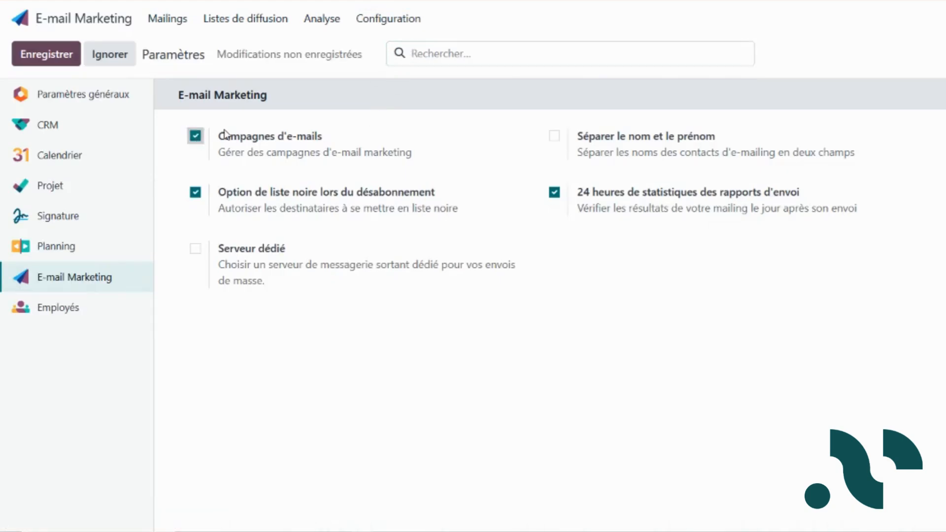
click(46, 55)
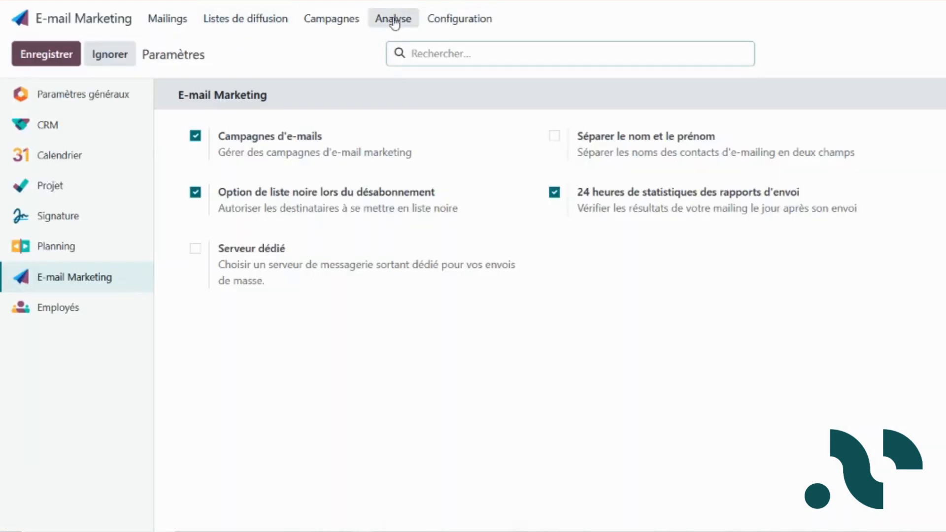
Create a new campaign named Choux-fleurs in the Nouveau stage
click(343, 22)
click(64, 66)
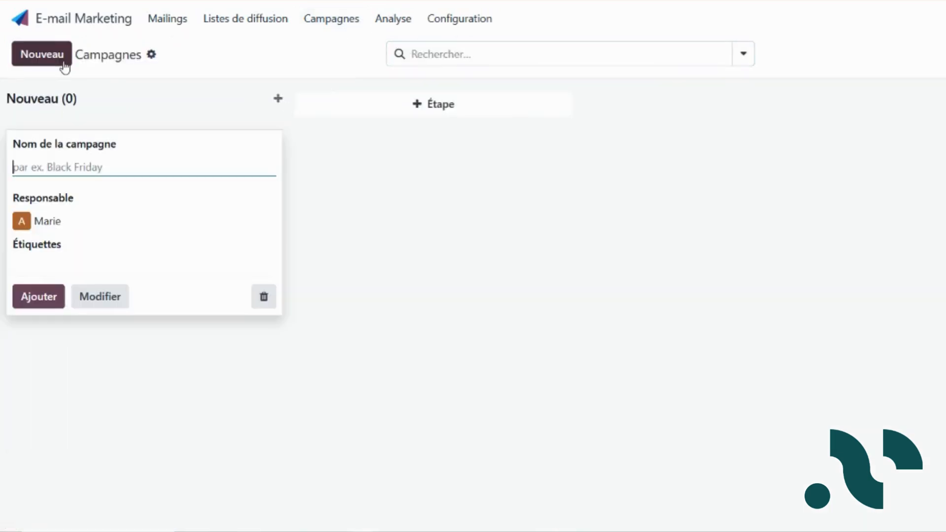
text(choux-f)
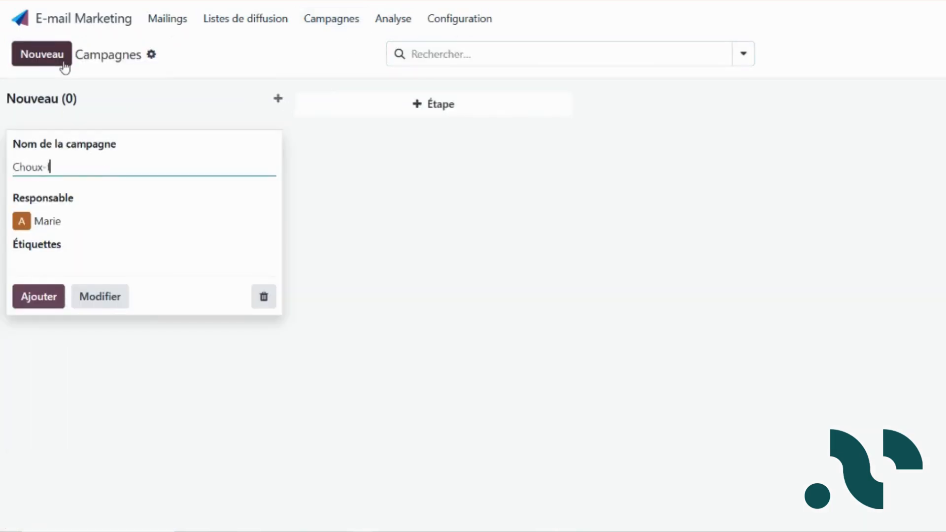
text(leurs)
click(55, 300)
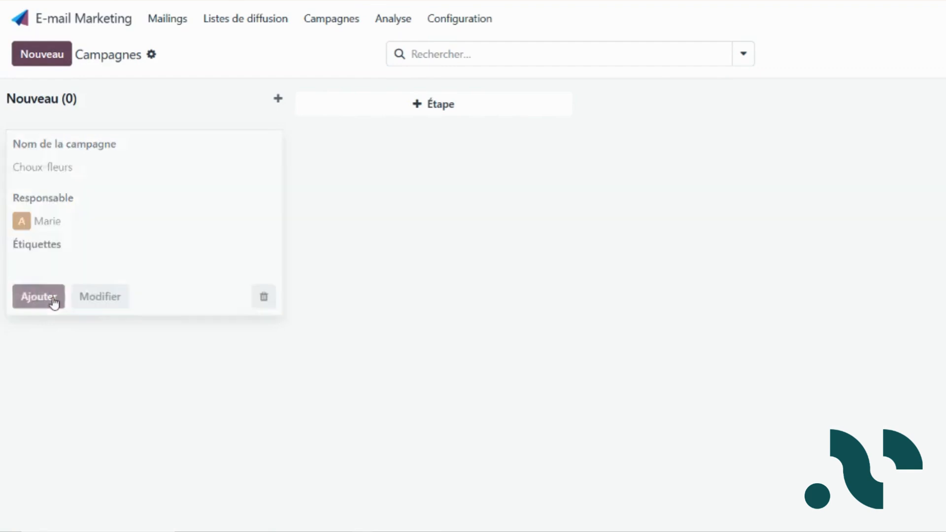
click(521, 394)
Open the Campagne field in the settings of the "Choux-fleurs : vous ne nous connaissez pas encore" mailing
click(169, 20)
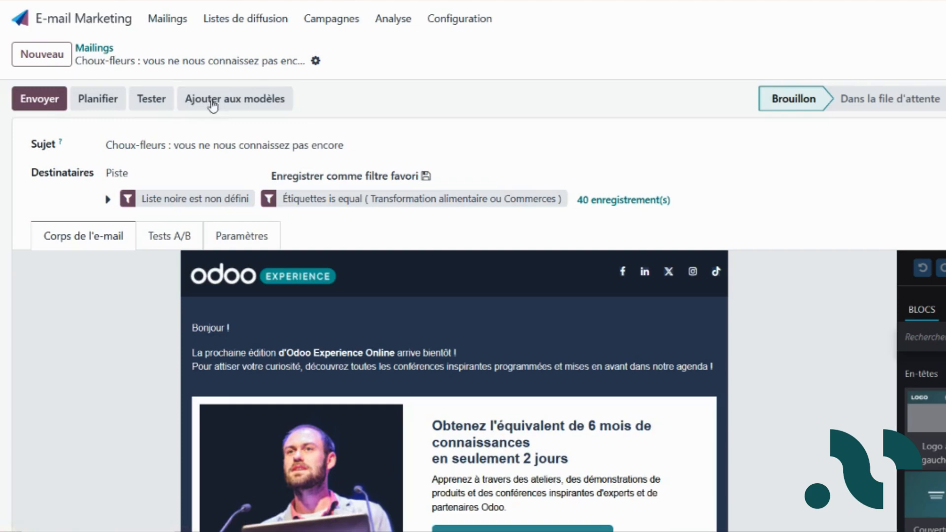
click(222, 244)
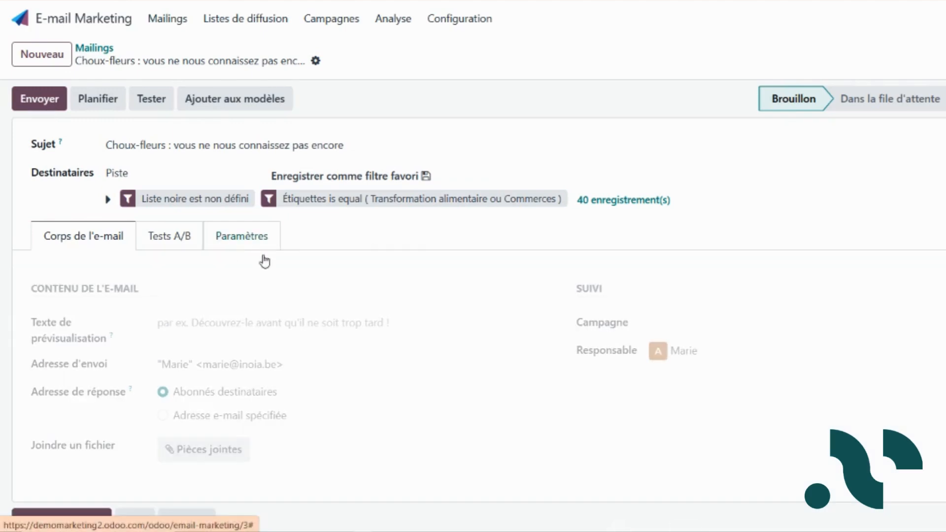
click(680, 320)
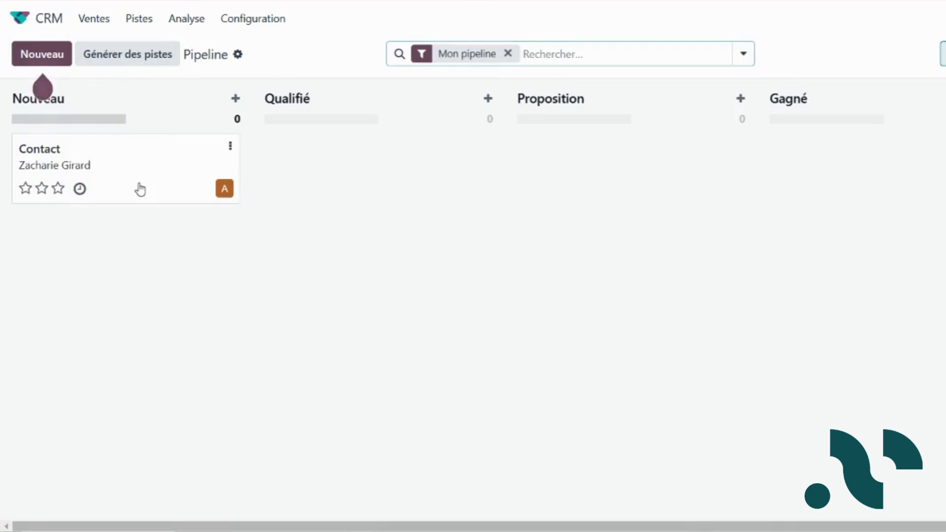
Move the opportunity from Nouveau to Gagné in the CRM pipeline
drag(138, 187, 842, 207)
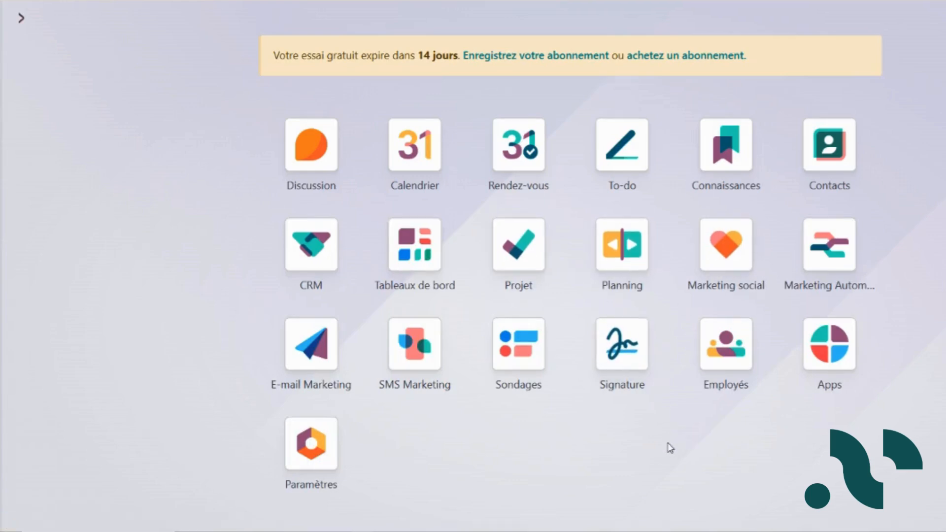
Switch to E-mail Marketing and create a mailing from the Promo D'événement template with the subject "Vous les aimez nos choux-fleurs !"
click(309, 352)
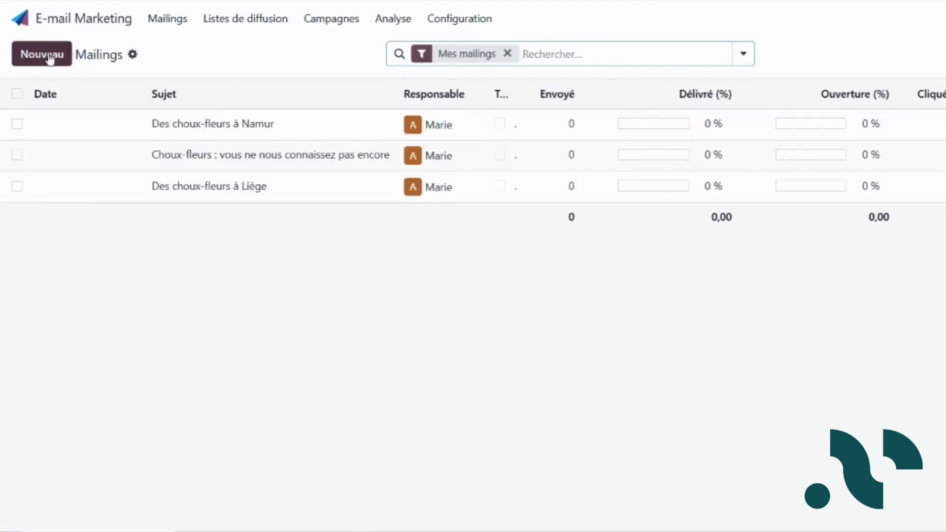
click(51, 57)
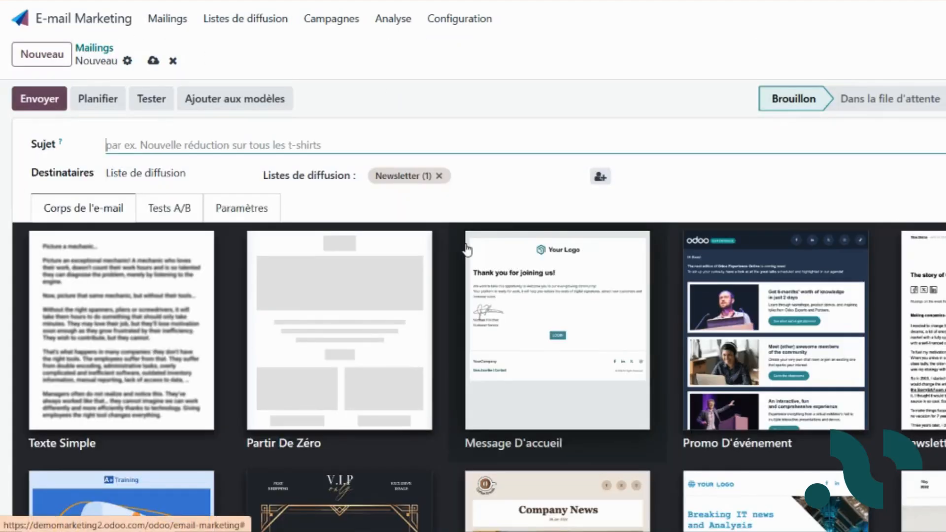
click(755, 313)
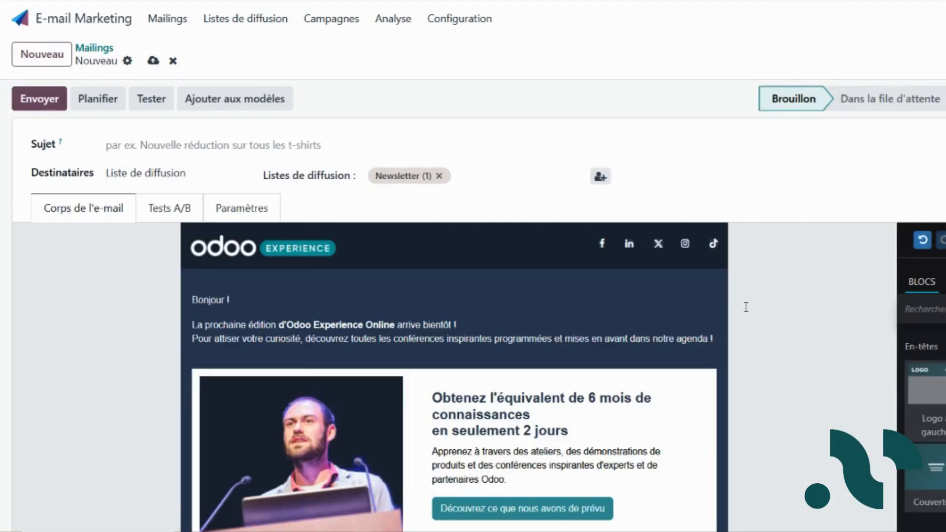
click(174, 144)
Assign the new mailing to the Choux-fleurs campaign in its tracking settings
click(245, 214)
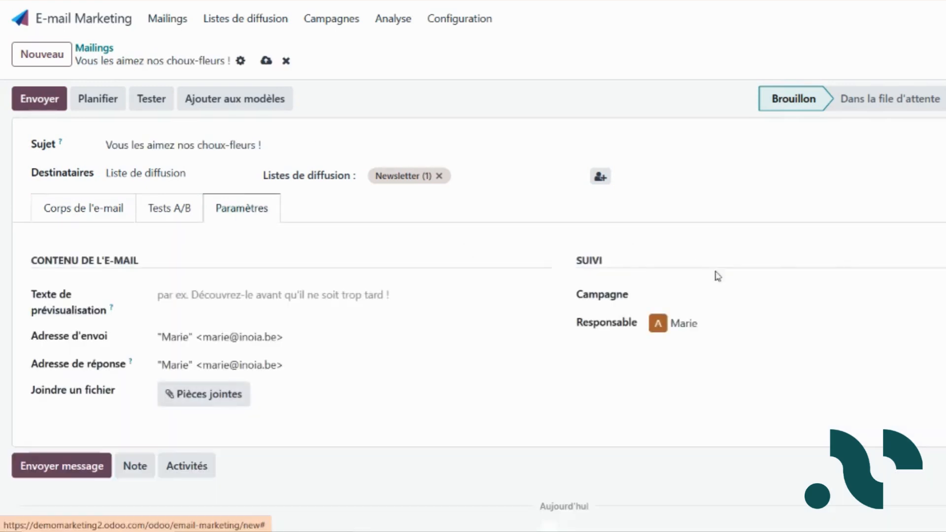
click(742, 290)
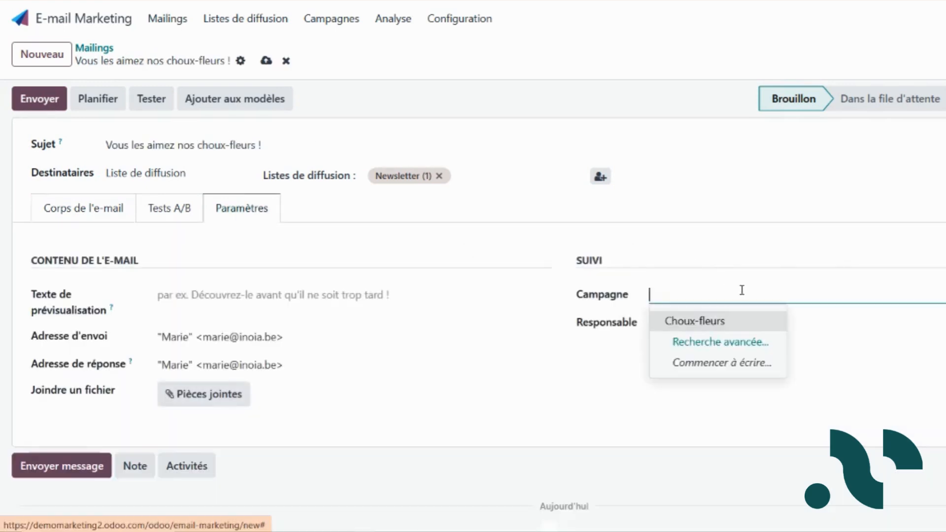
click(725, 318)
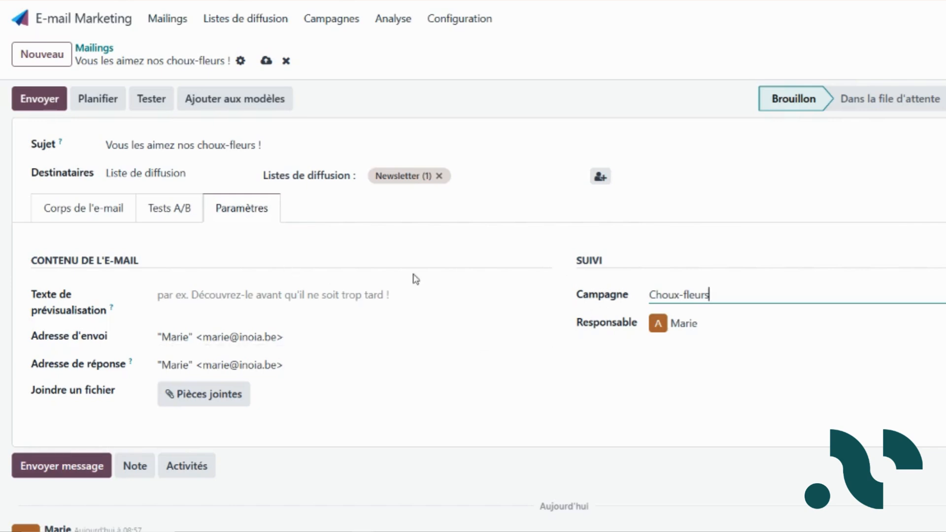
Return to the e-mail body of the new mailing and set its recipients to Contact
click(102, 207)
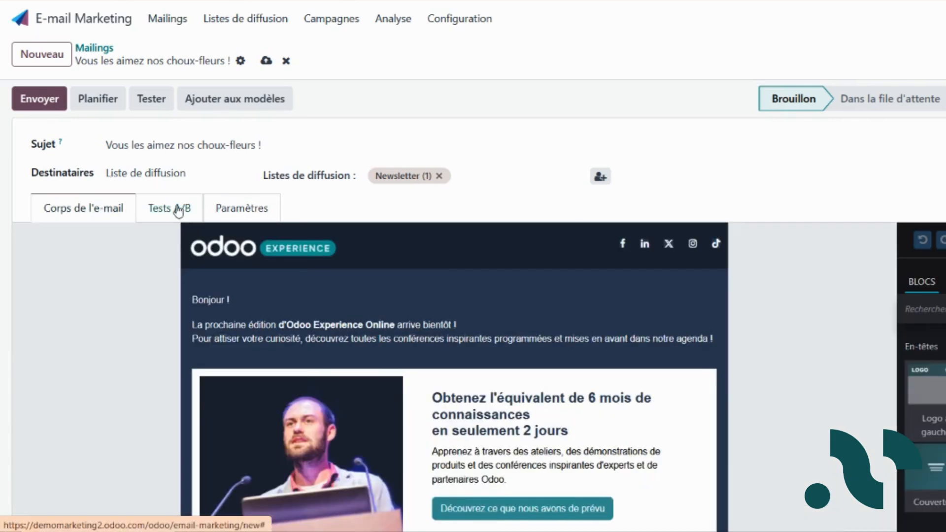
click(204, 173)
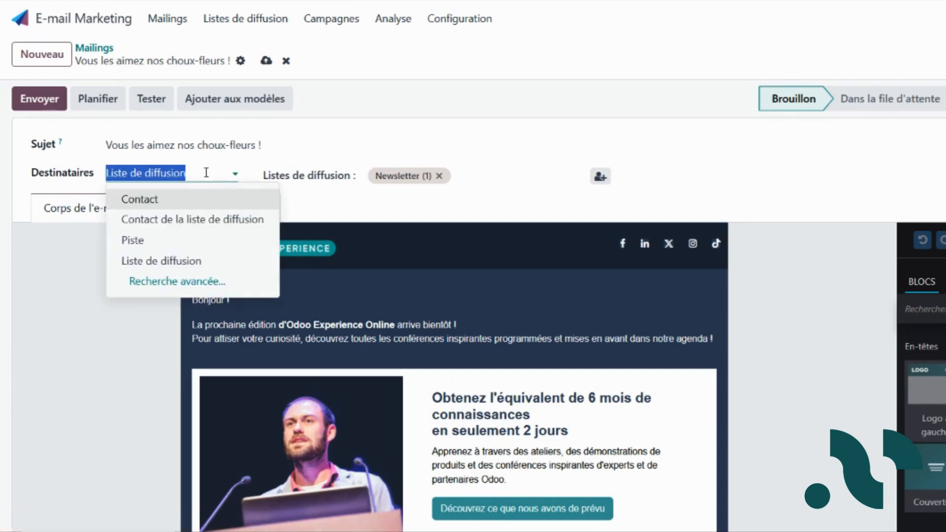
click(181, 201)
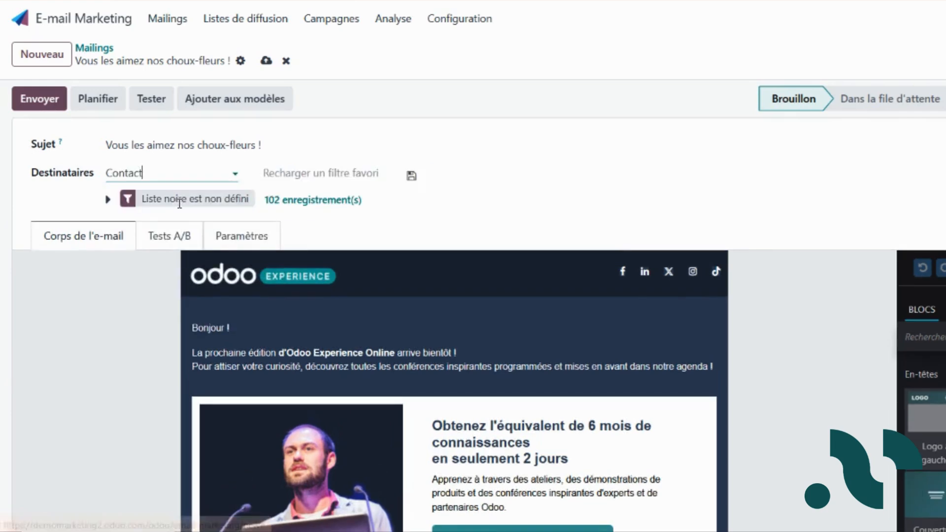
Add a second recipient rule based on the Étape field of Opportunités
click(108, 200)
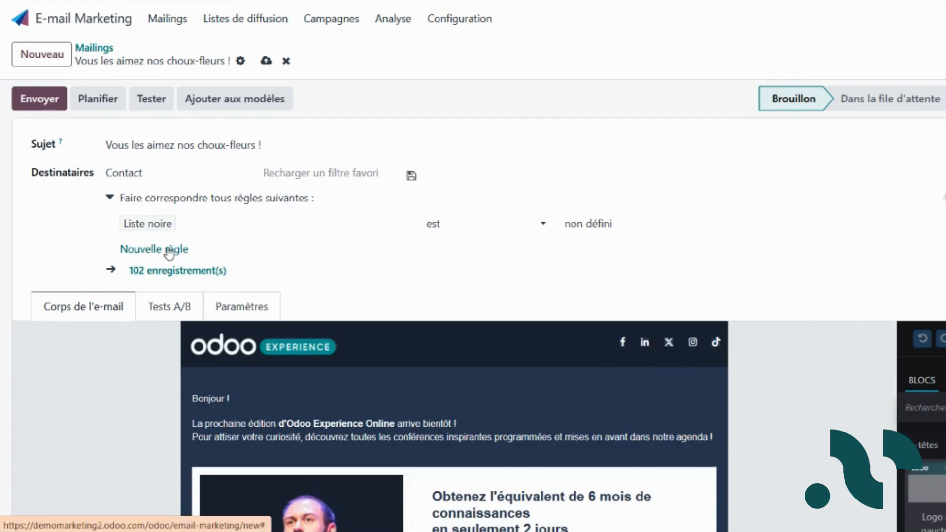
click(168, 248)
click(204, 266)
click(358, 341)
text(éta)
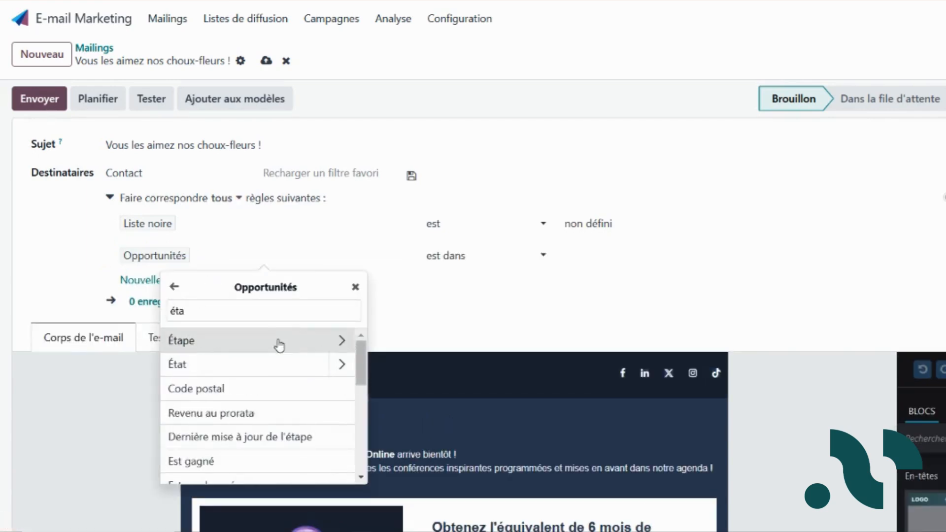
click(278, 342)
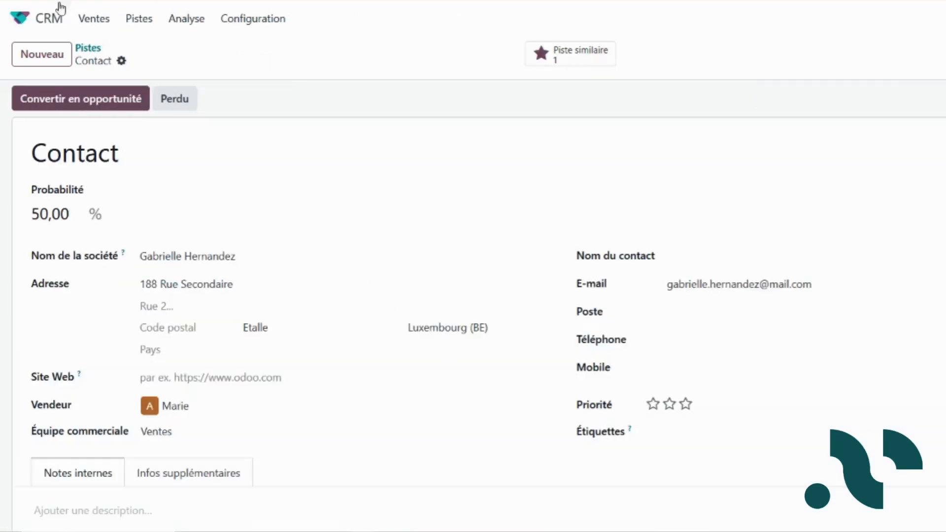
Switch to the CRM app and drop the opportunity card in the Gagné stage of the pipeline
click(15, 19)
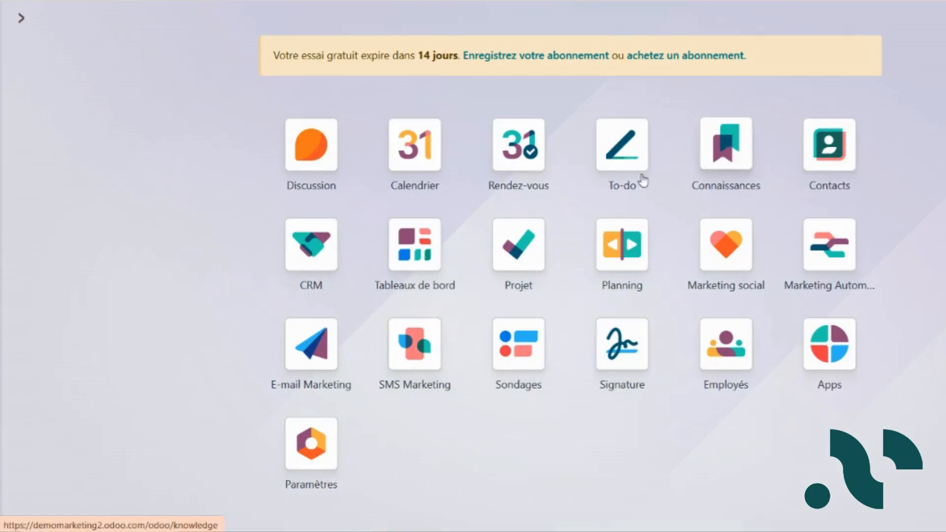
click(312, 244)
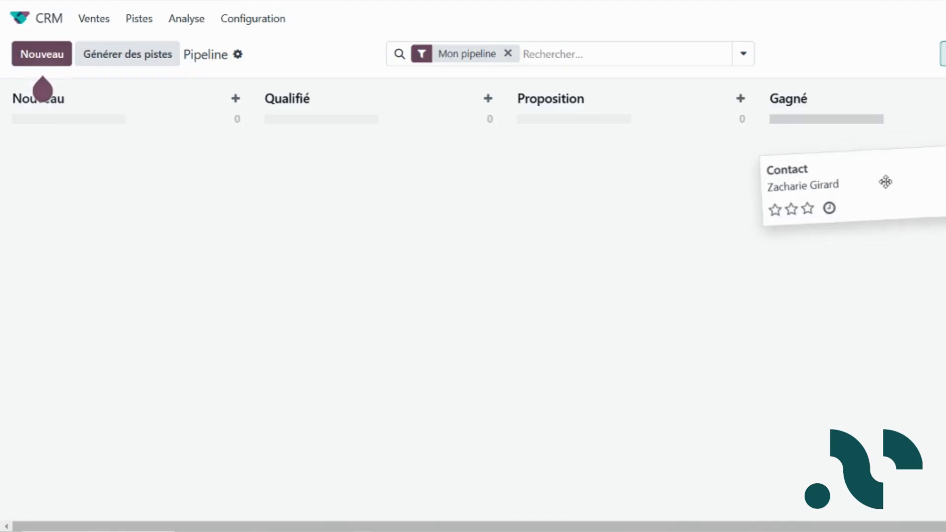
drag(885, 181, 816, 92)
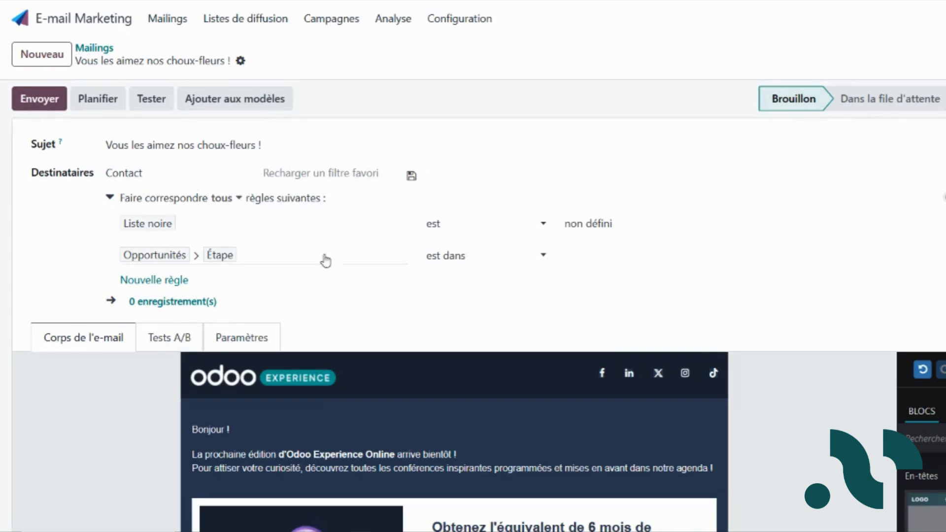
Set the Opportunités > Étape rule of the mailing to is equal Gagné
click(463, 255)
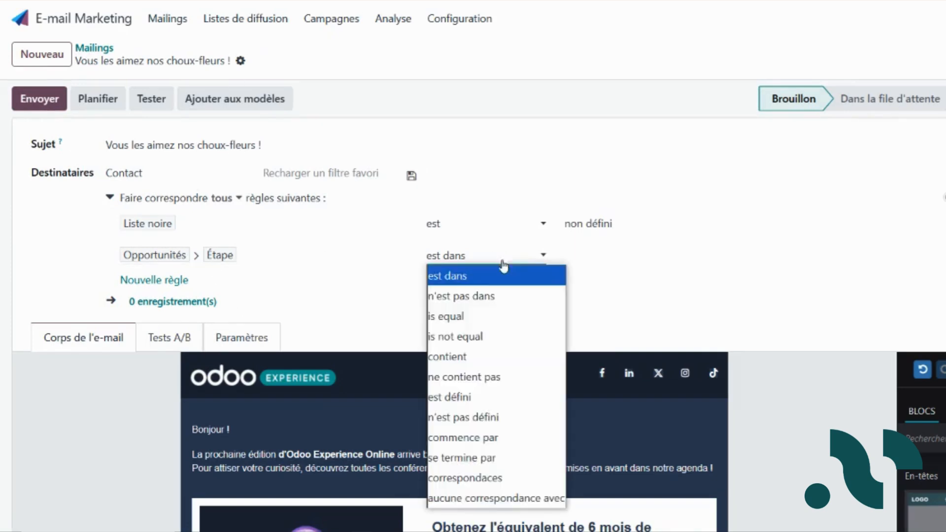
click(479, 317)
click(619, 261)
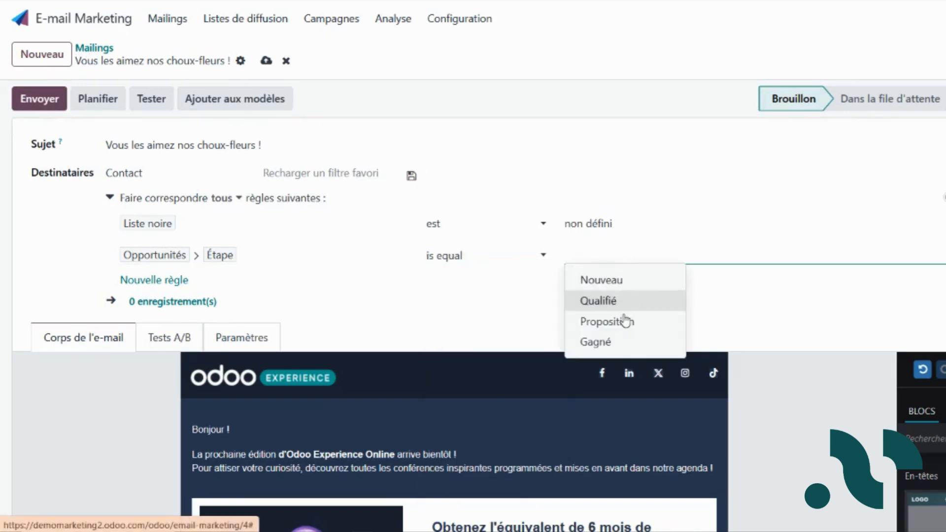
click(628, 342)
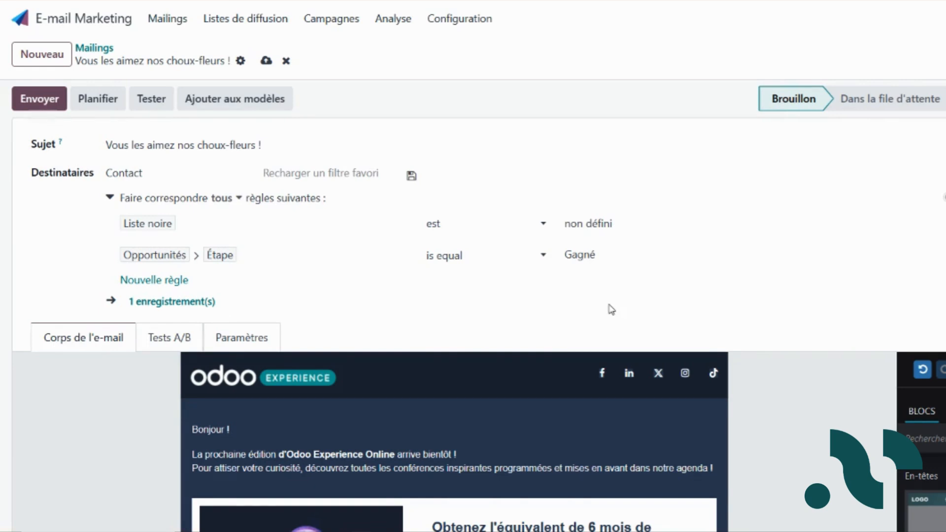
Examine the recipient rules of the "Des choux-fleurs à Namur" and "Des choux-fleurs à Liège" mailings, returning to the mailings overview
click(94, 48)
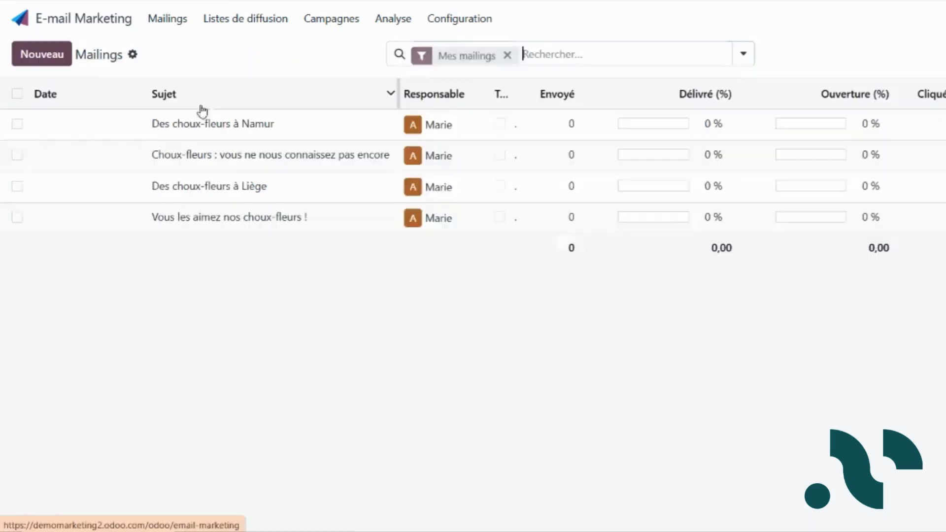
click(218, 131)
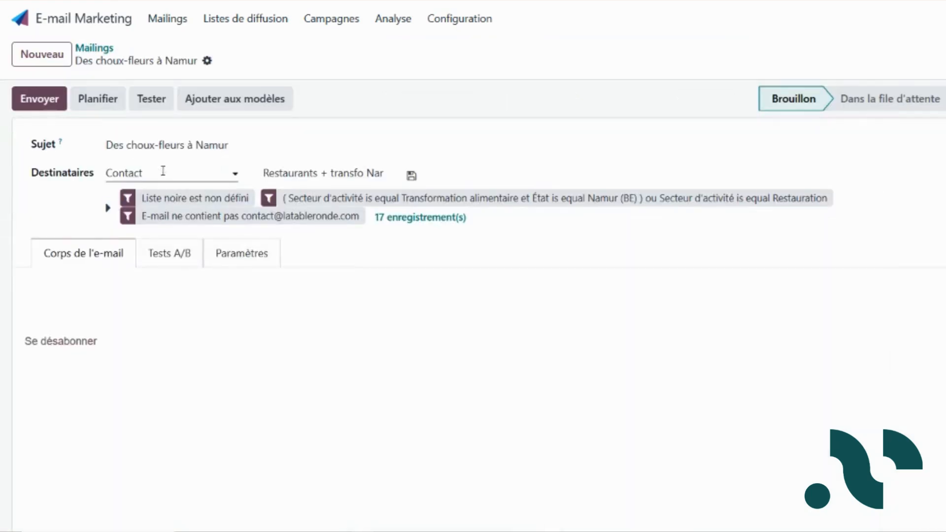
click(173, 211)
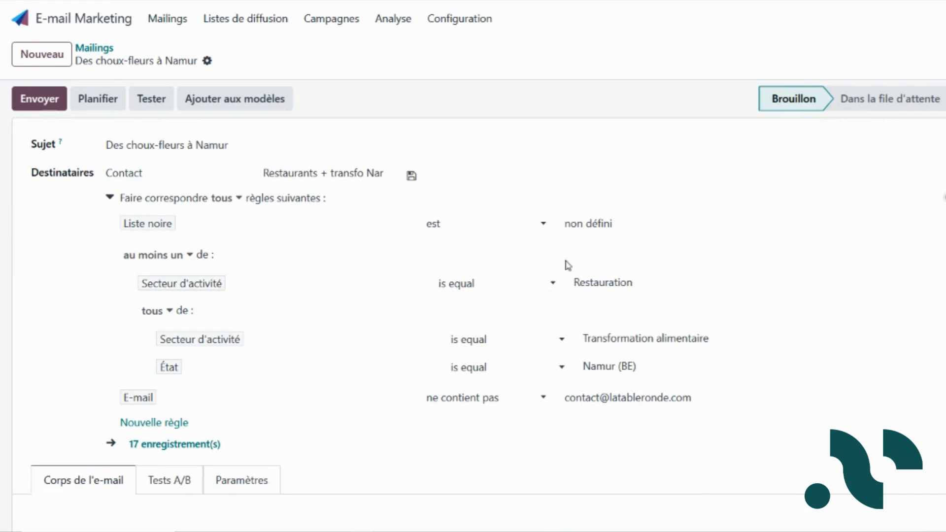
click(105, 49)
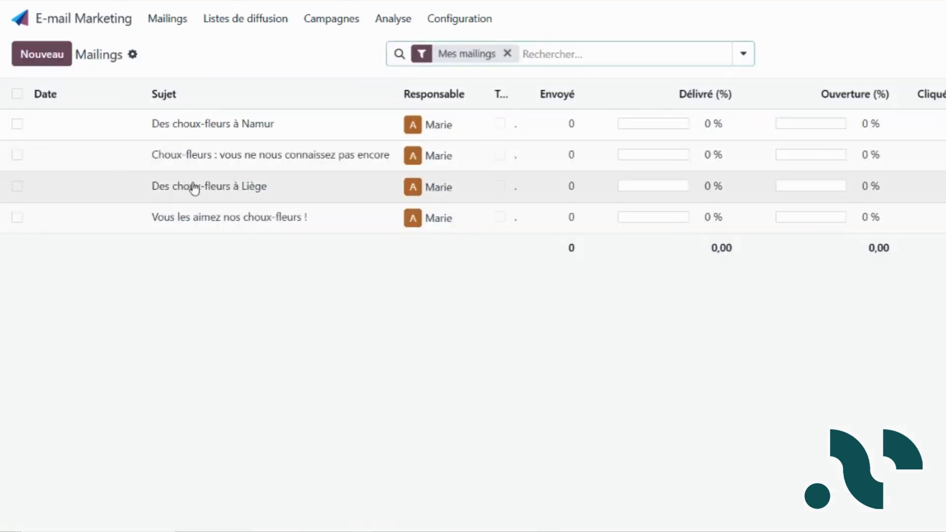
click(194, 187)
click(163, 199)
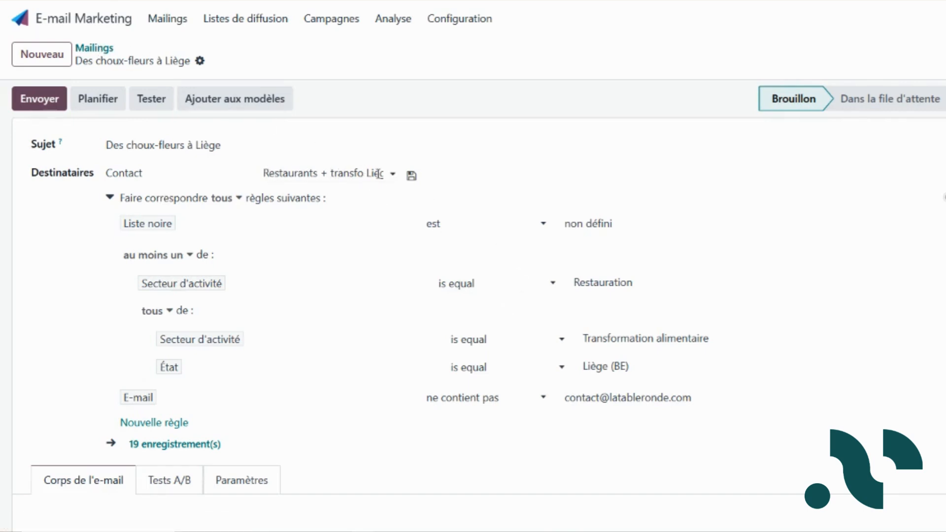
click(99, 48)
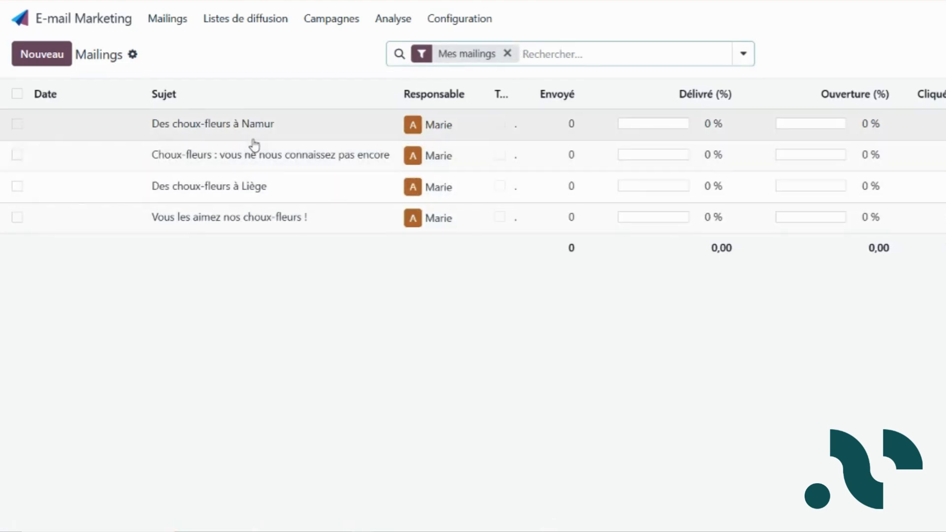
Examine the recipient rules of the "Choux-fleurs : vous ne nous connaissez pas encore" mailing, returning to the mailings overview
click(259, 159)
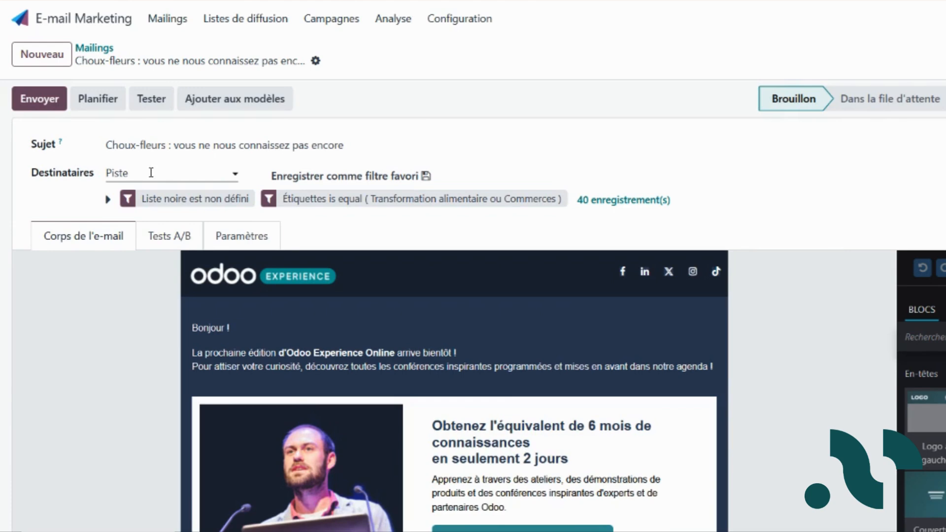
click(715, 206)
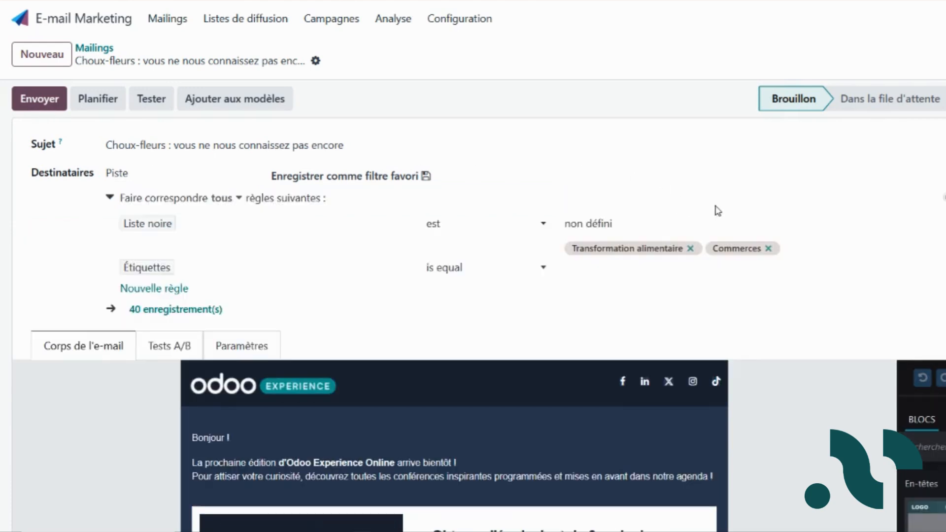
click(91, 48)
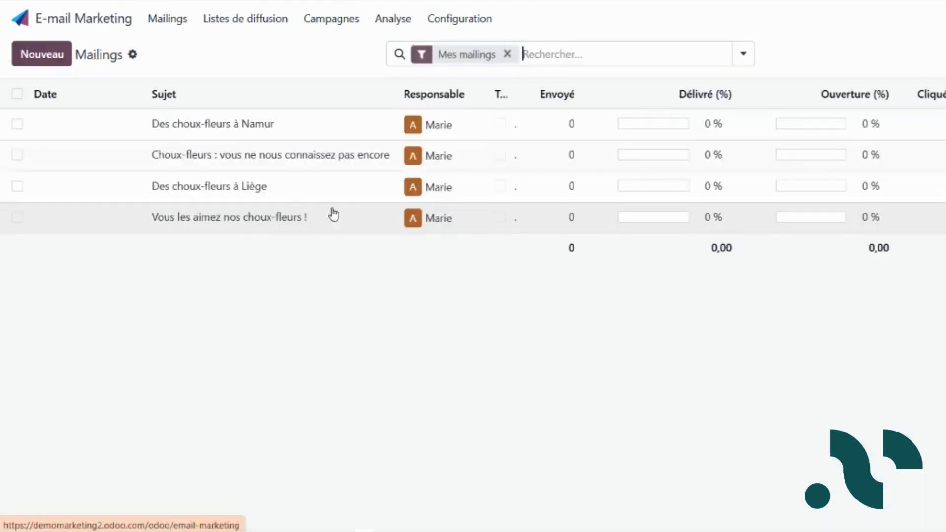
Open the "Vous les aimez nos choux-fleurs !" mailing and check the campaign assigned in its settings
click(287, 221)
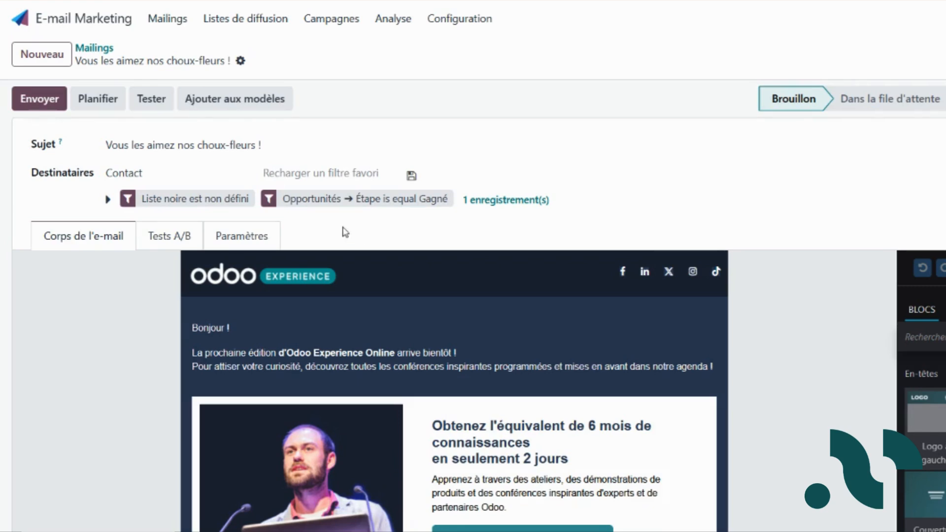
click(261, 237)
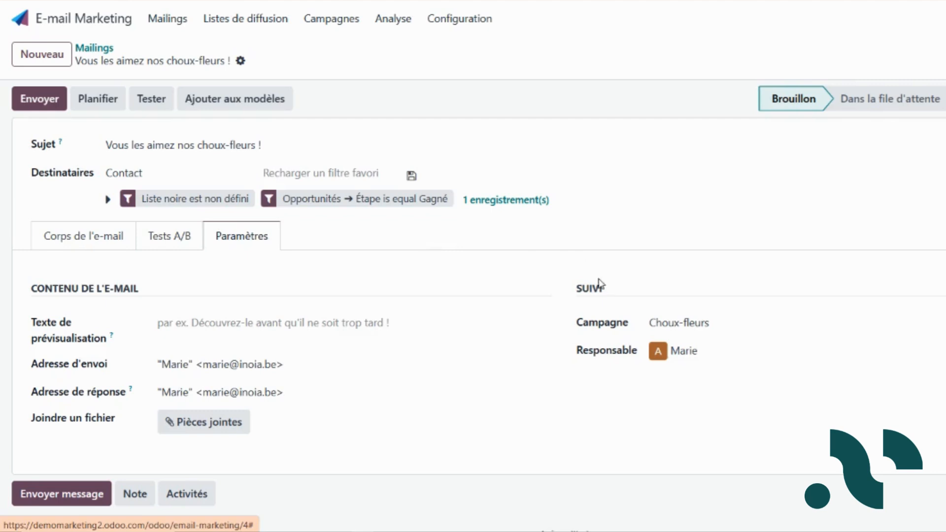
click(737, 326)
click(785, 445)
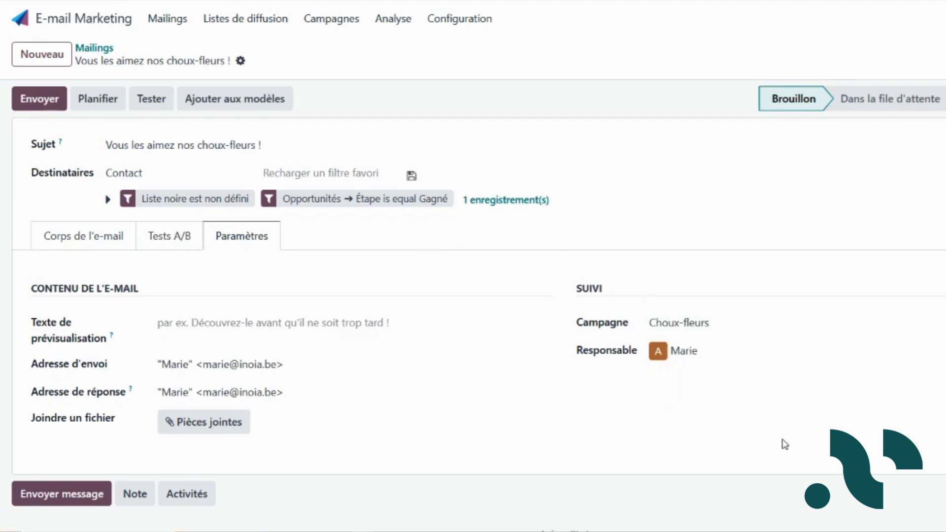
click(735, 323)
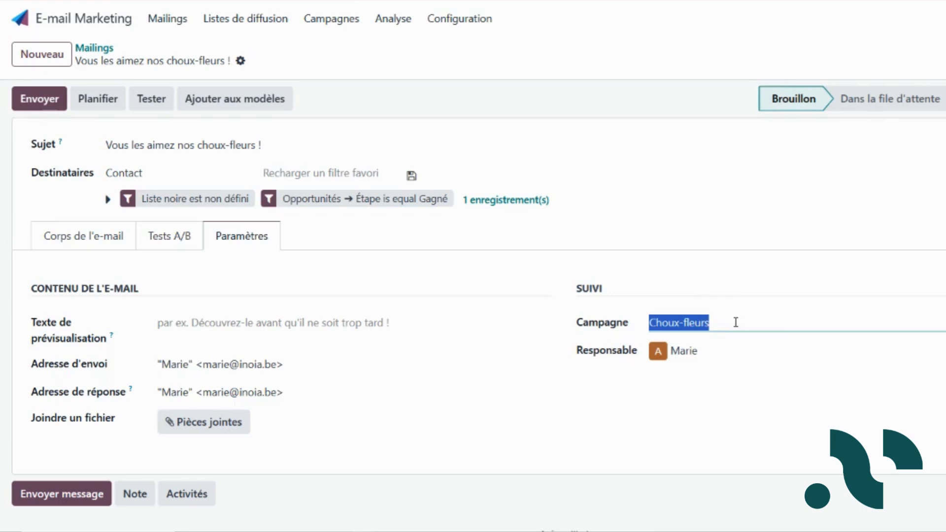
click(790, 441)
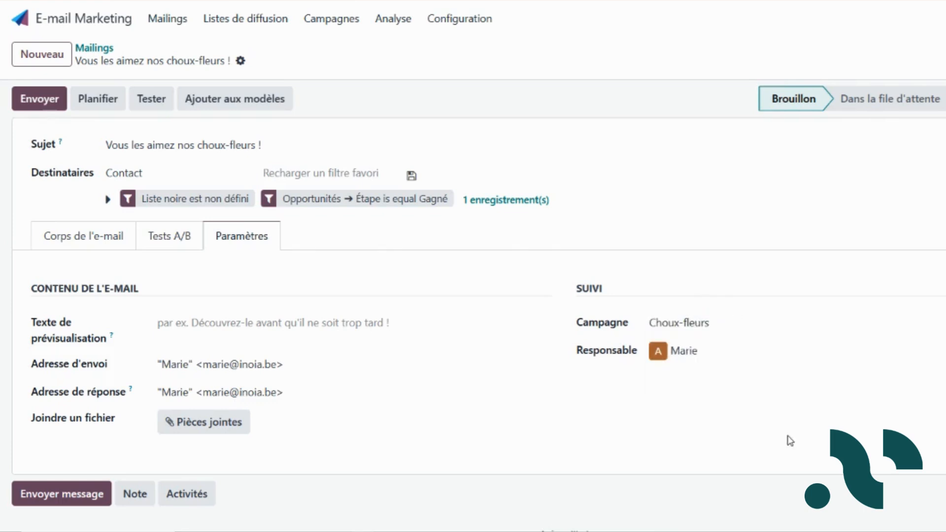